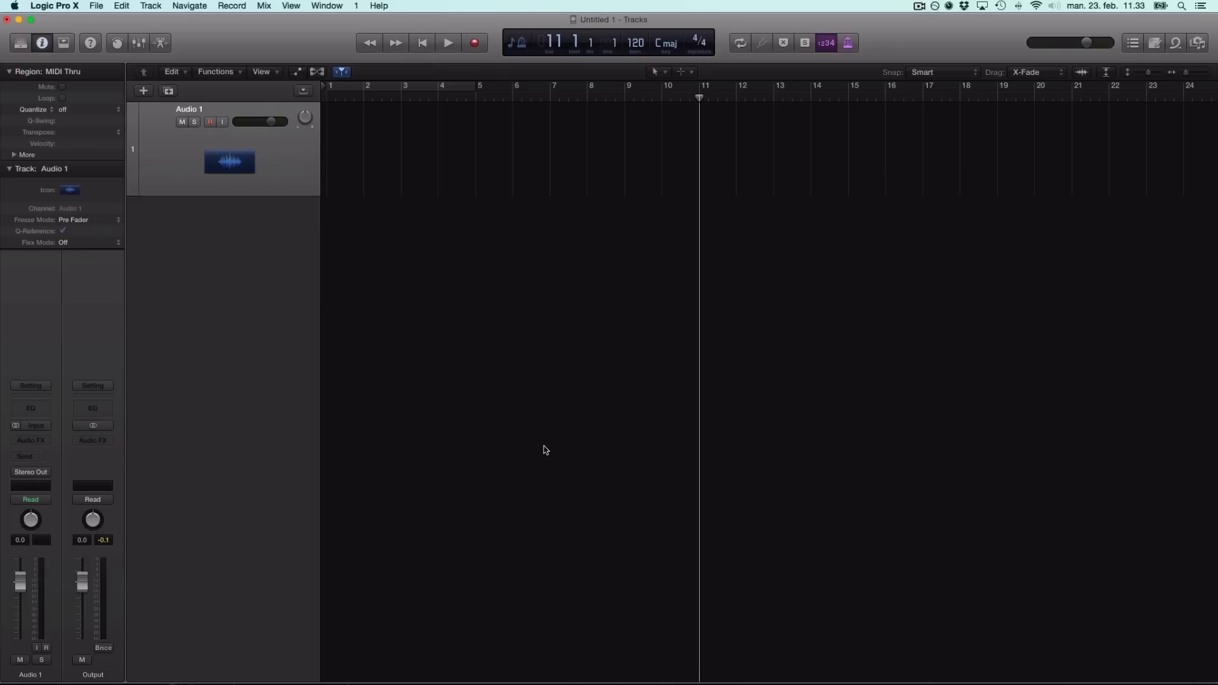
Browse the Looperman acapella listings in Safari, then bring up the Acapellas4u portal page.
mouse_move(454, 682)
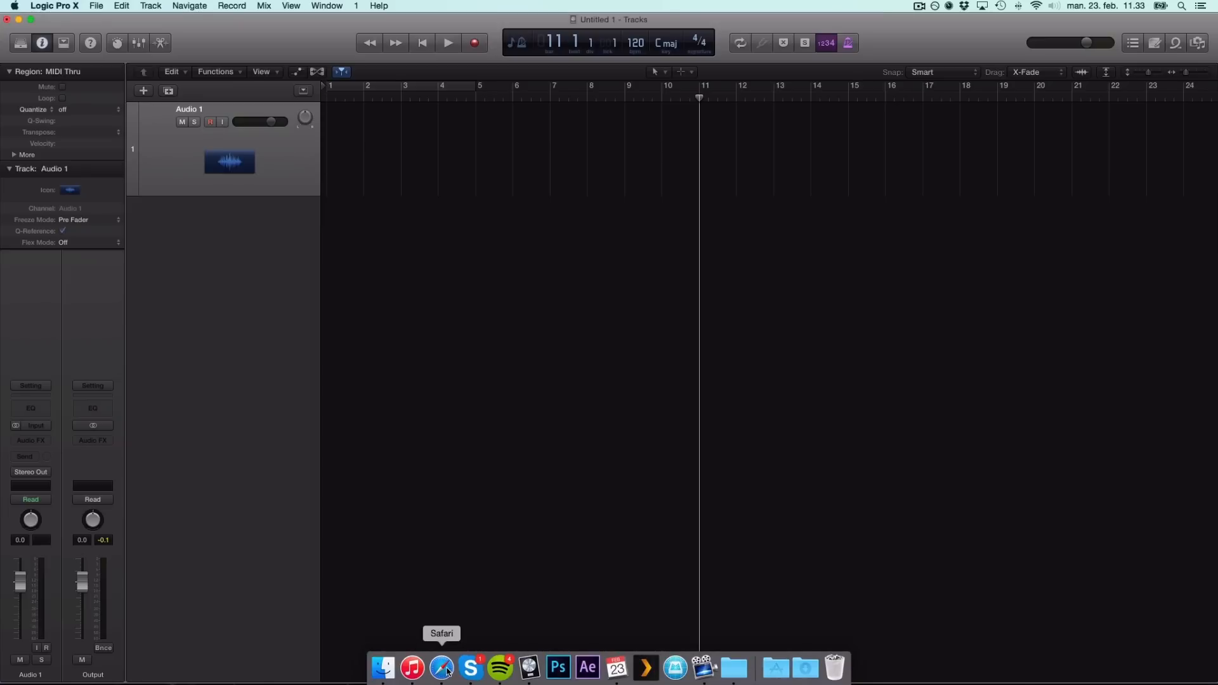
left_click(442, 667)
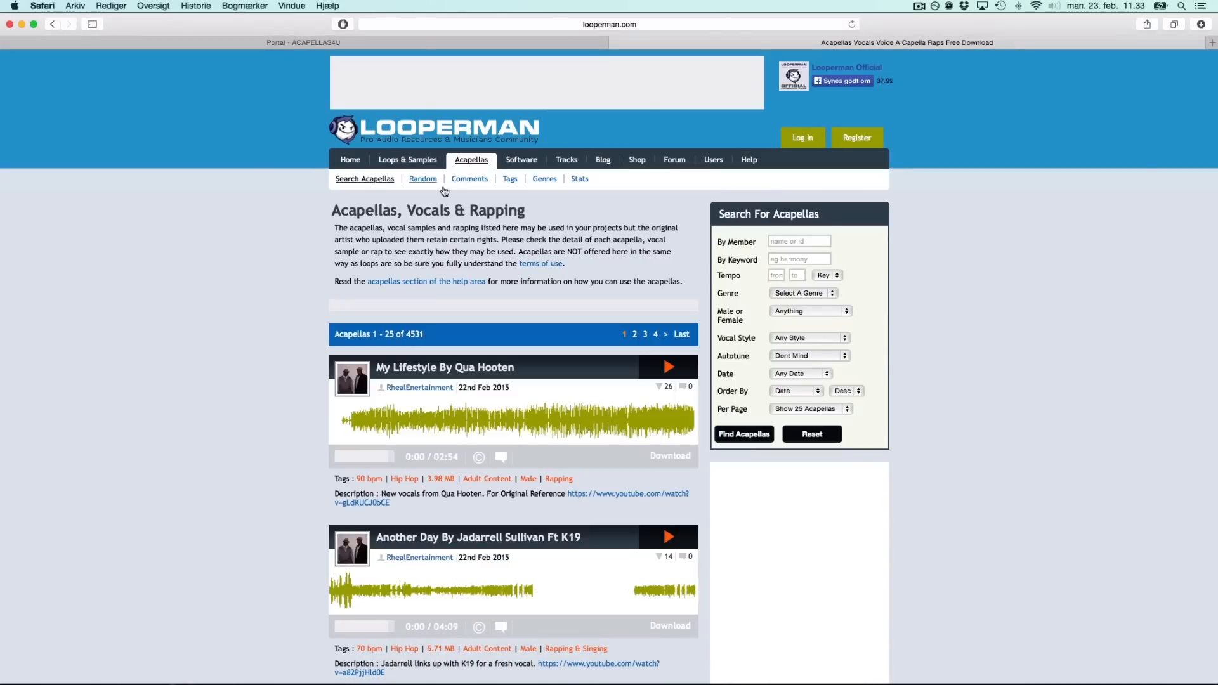
scroll(257, 265, "down", 5)
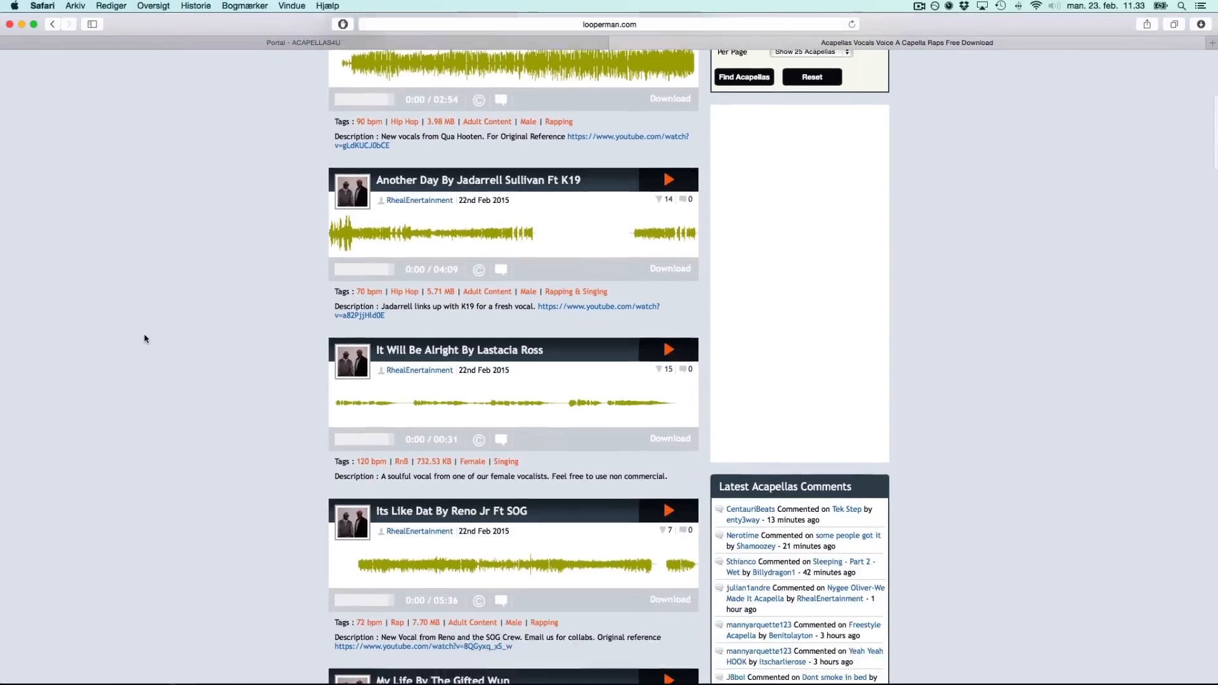
scroll(144, 338, "up", 5)
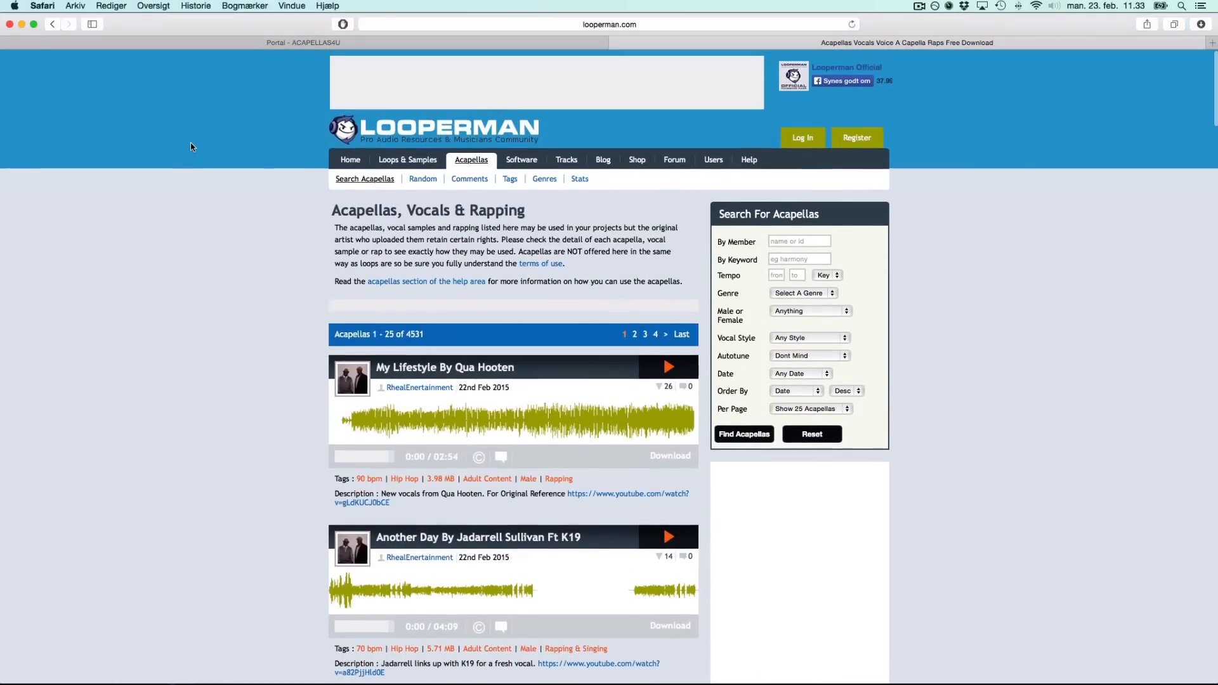
scroll(186, 168, "down", 15)
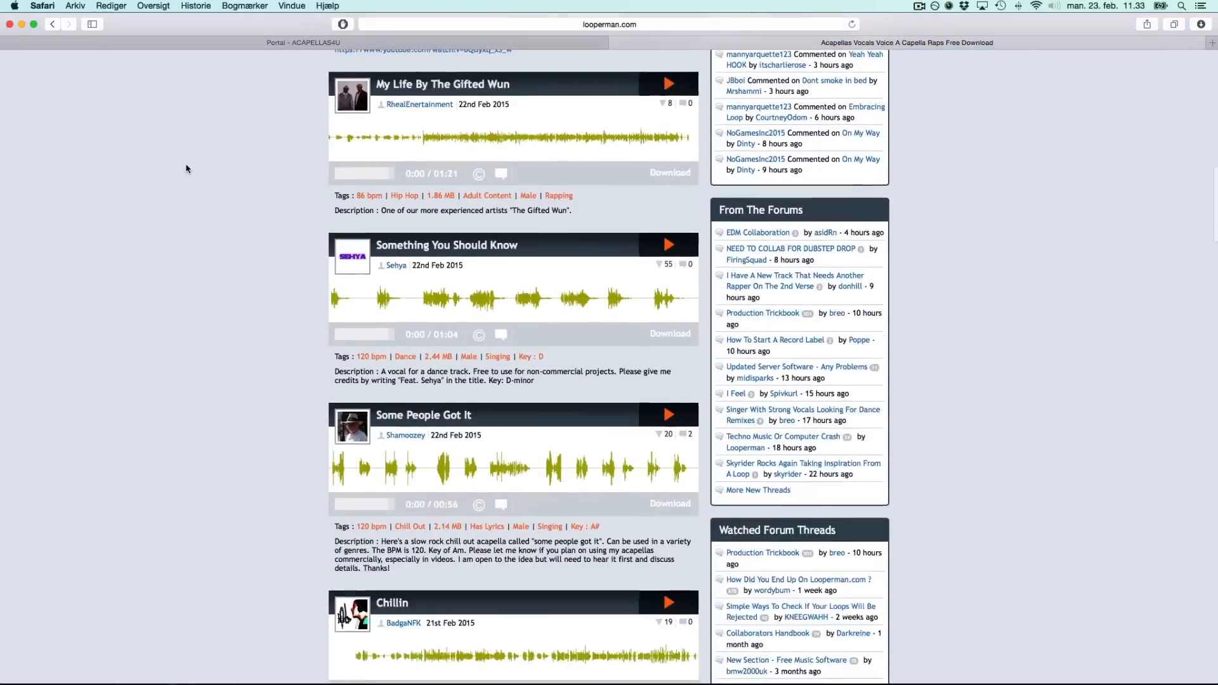
scroll(185, 168, "up", 7)
scroll(187, 168, "up", 10)
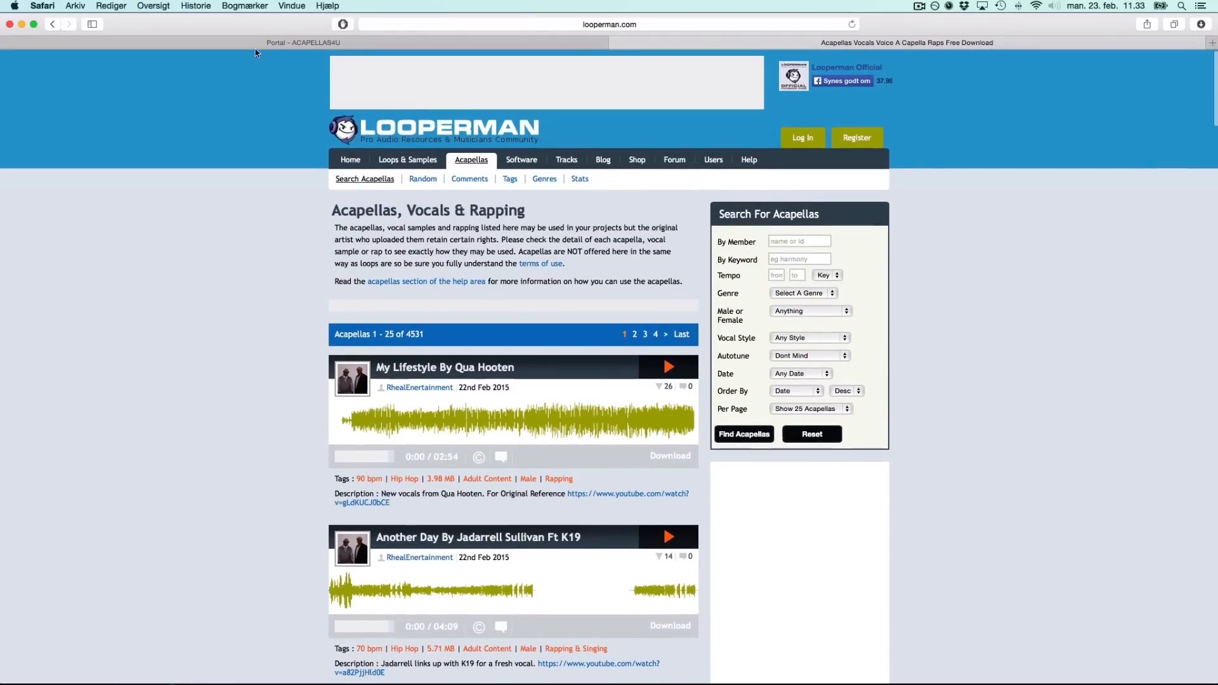
left_click(284, 43)
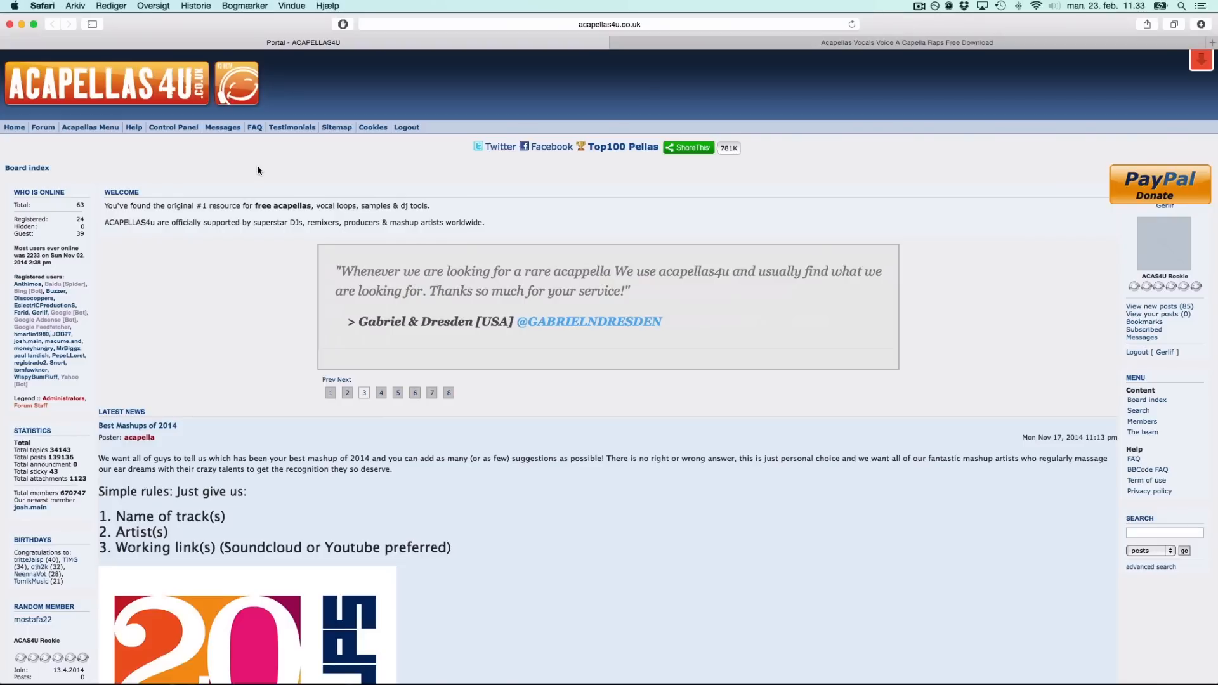
key("ctrl+Left")
Import the 'Summertime Sadness' acapella mp3 from the desktop folder into Logic at bar 1.
left_click(397, 663)
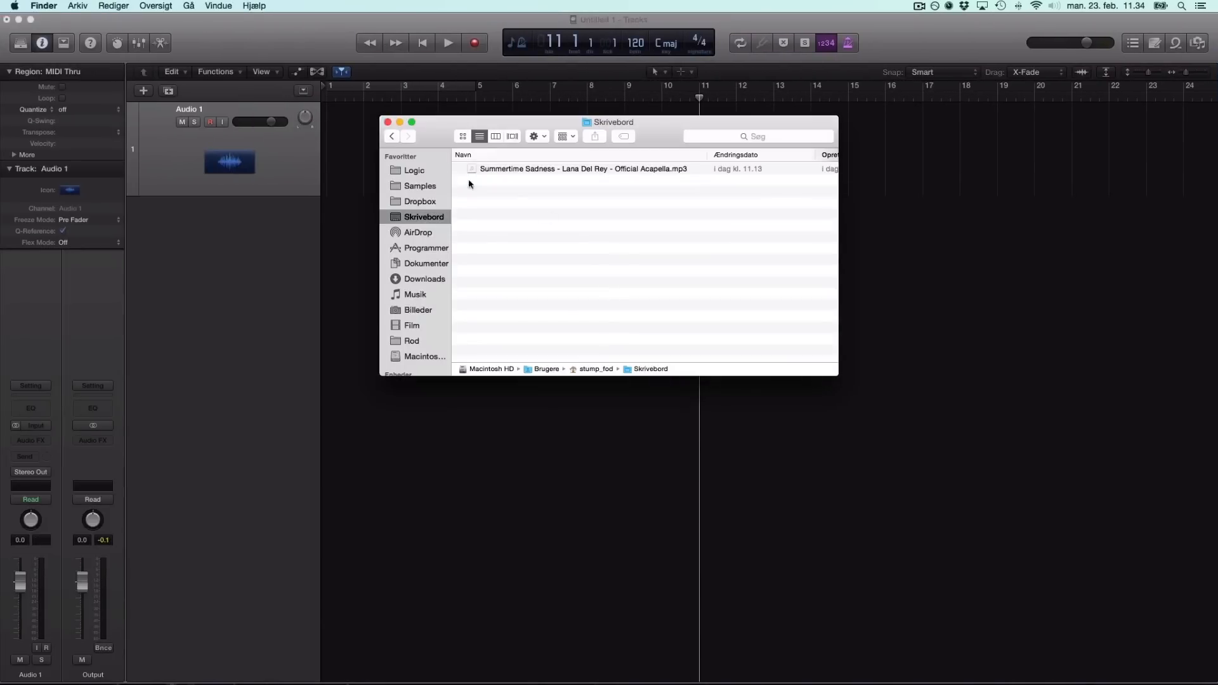
left_click_drag(535, 171, 202, 272)
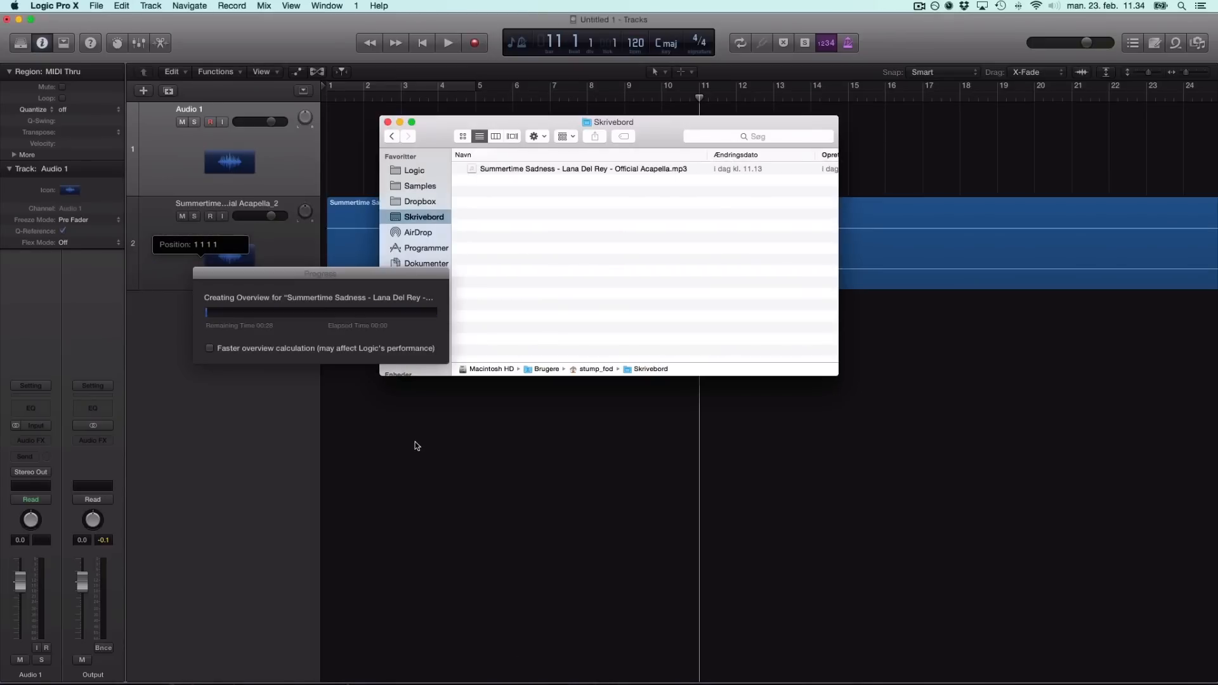
left_click(400, 122)
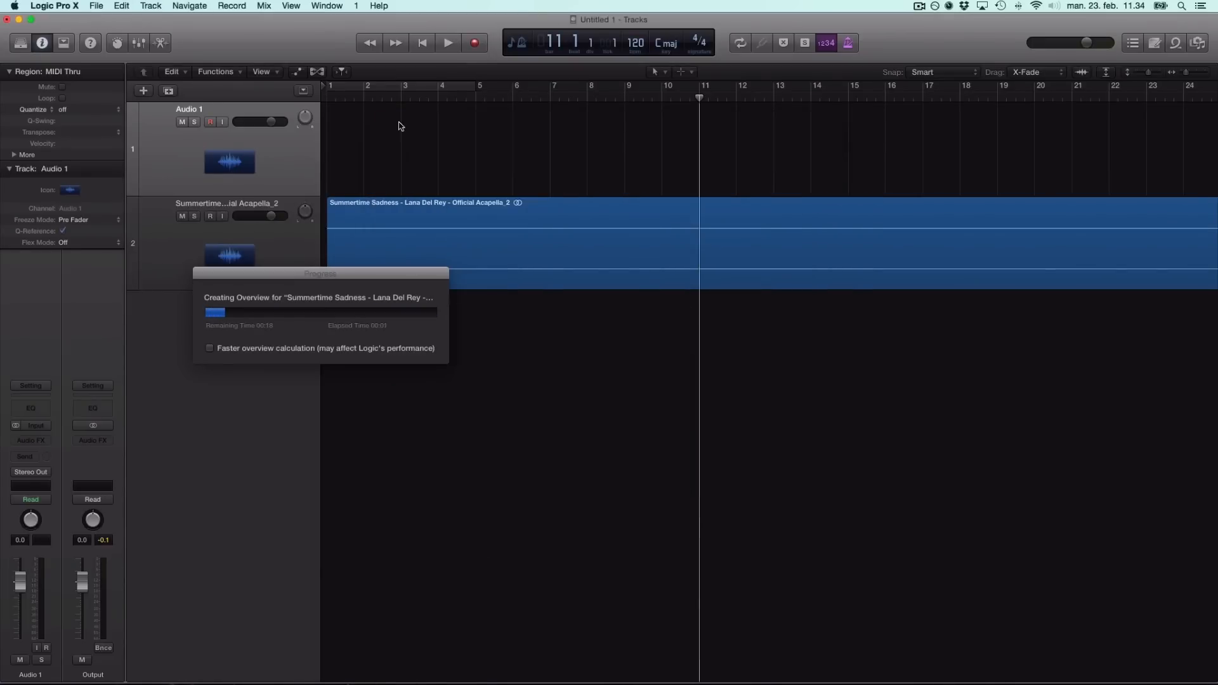
key("super+Left")
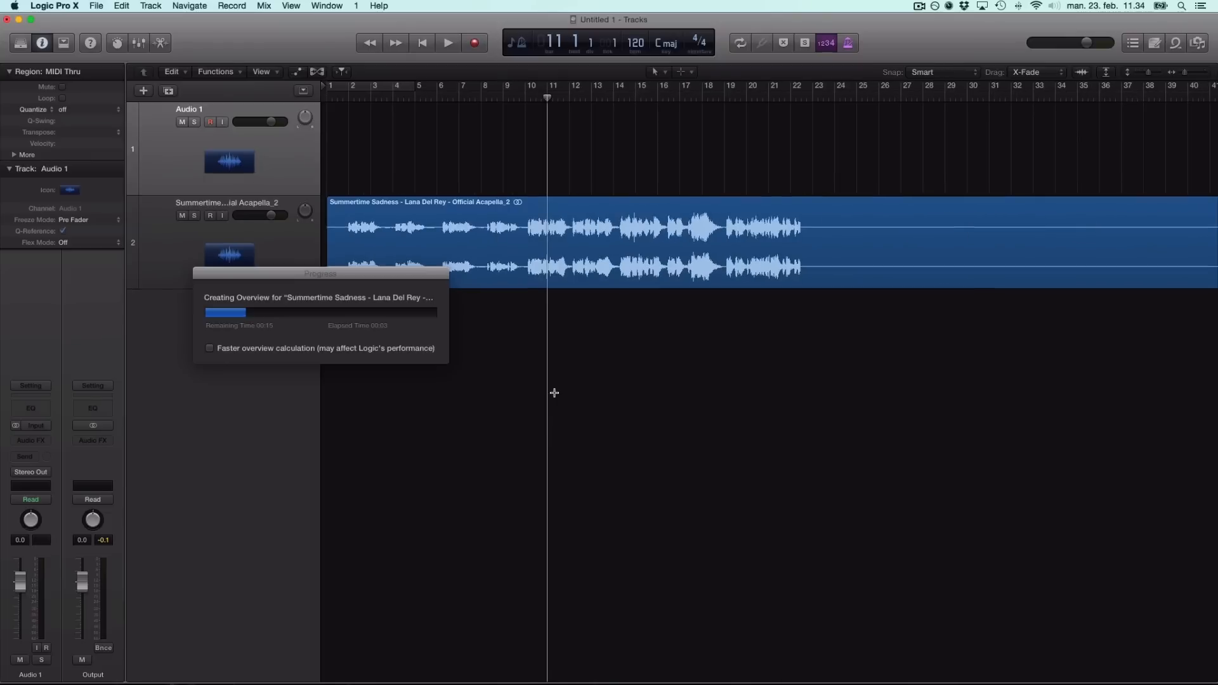
key("super+Left")
key("super+Left")
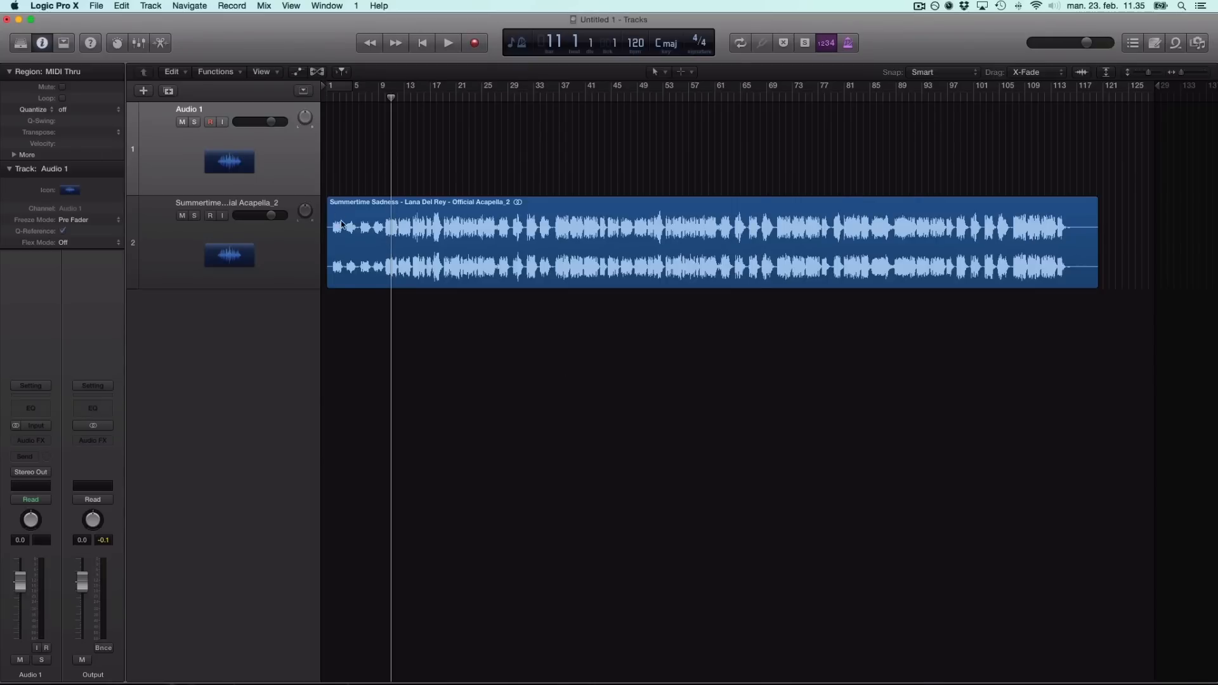
Roughly trim the acapella region's start and reposition it along track 2.
left_click_drag(329, 285, 721, 285)
left_click_drag(914, 257, 551, 256)
left_click(511, 383)
scroll(541, 182, "up", 2)
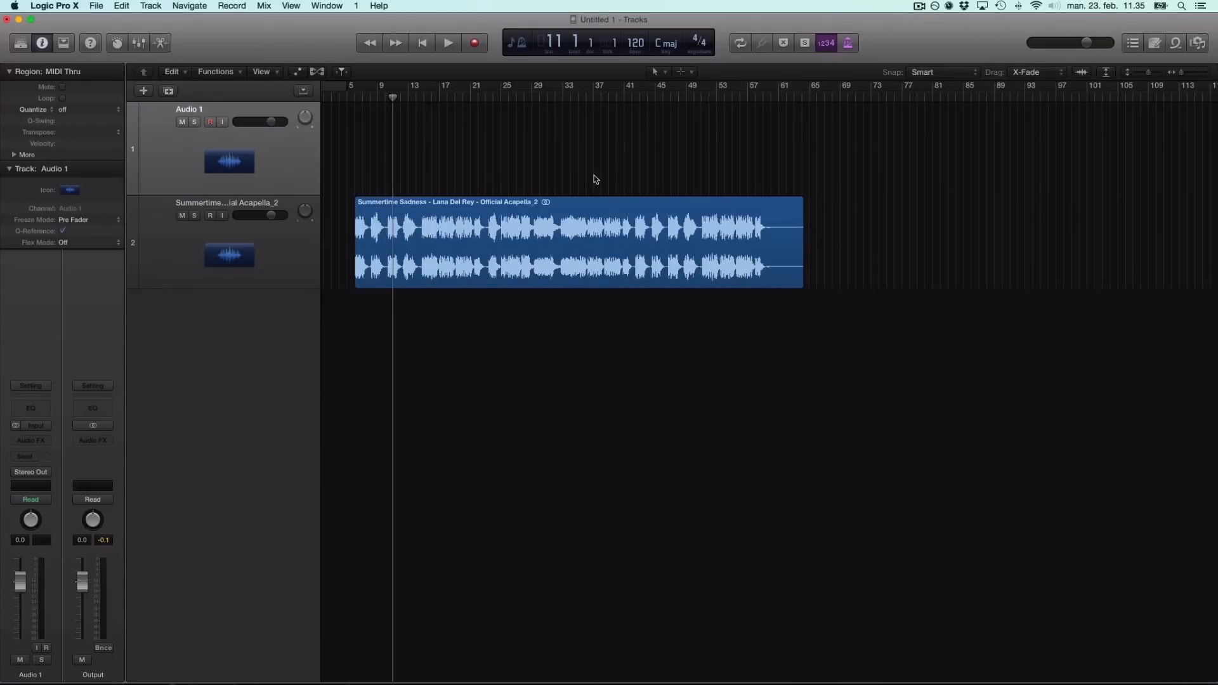
scroll(457, 287, "up", 3)
scroll(442, 285, "down", 2)
scroll(442, 284, "down", 2)
left_click_drag(583, 263, 784, 265)
left_click_drag(556, 282, 394, 282)
left_click(571, 143)
Audition the vocal, then trim the region to a short phrase starting at bar 49.
left_click_drag(480, 97, 535, 98)
key("space")
left_click(552, 98)
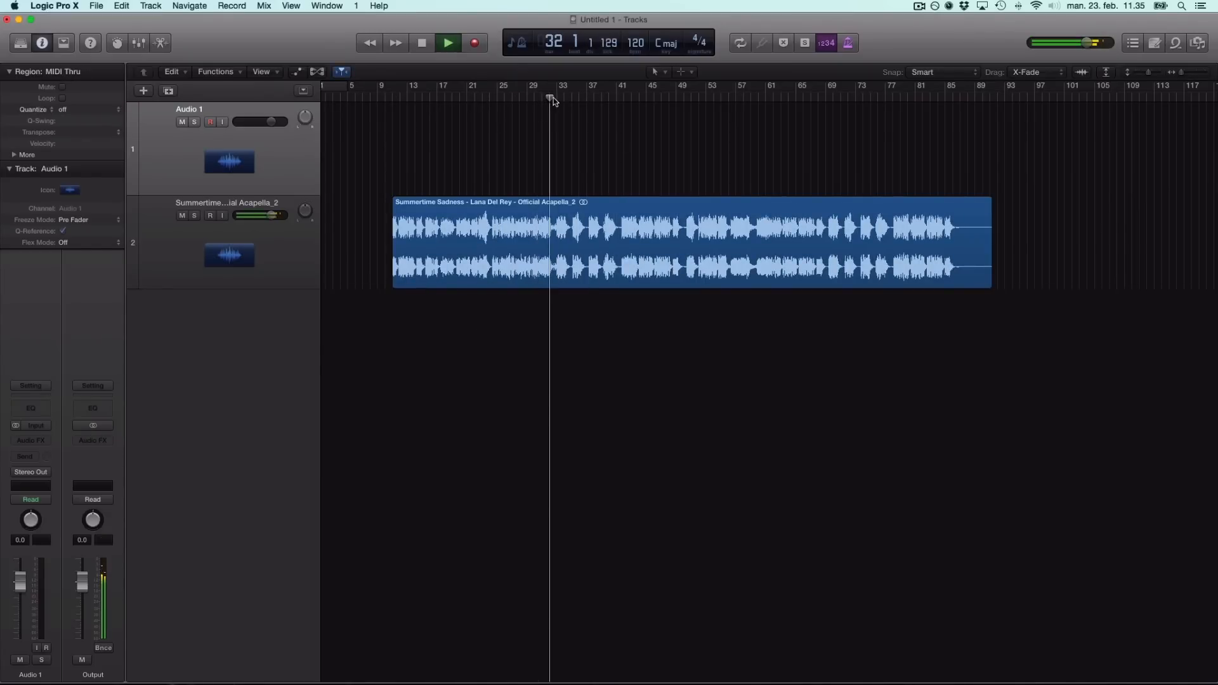
left_click(611, 98)
left_click(633, 98)
left_click(683, 99)
key("space")
key("space")
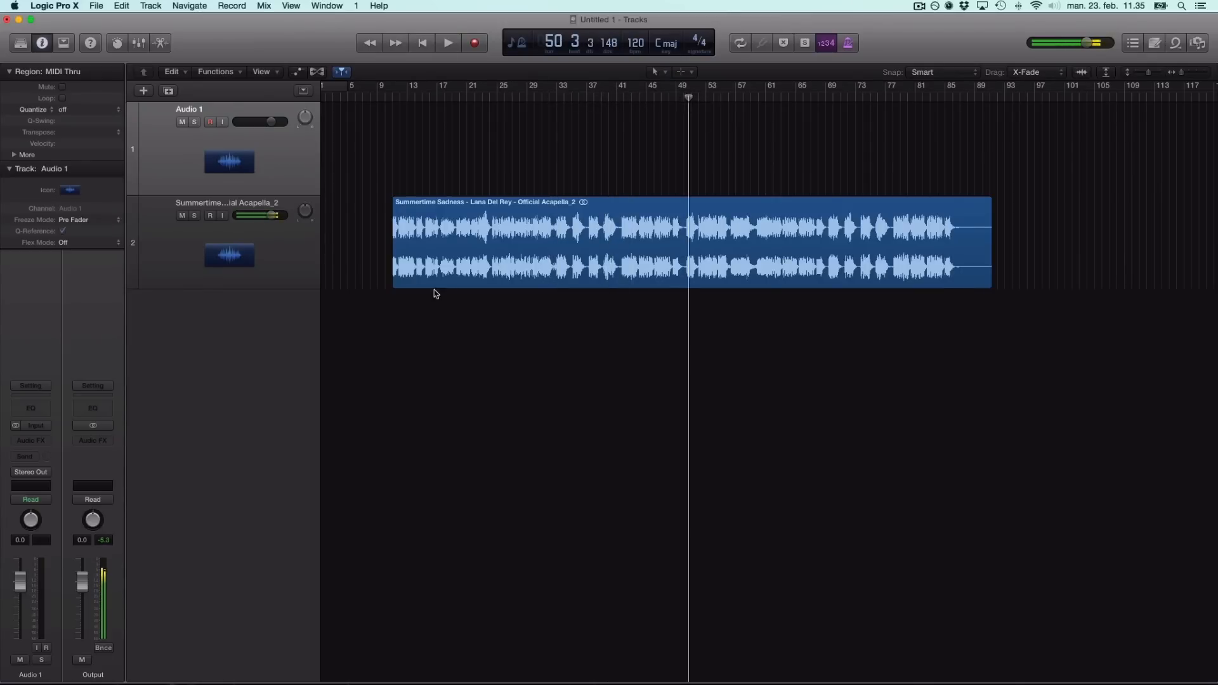
left_click(649, 281)
left_click_drag(649, 281, 687, 282)
left_click(759, 326)
left_click_drag(987, 279, 775, 277)
key("space")
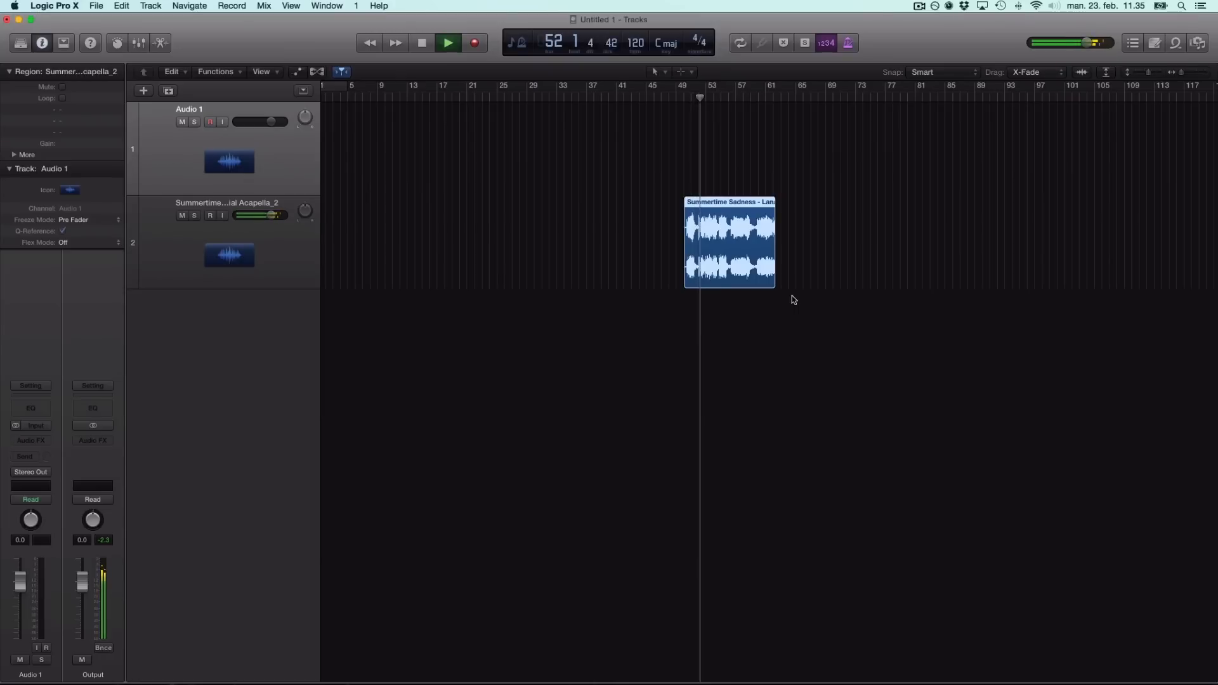
key("space")
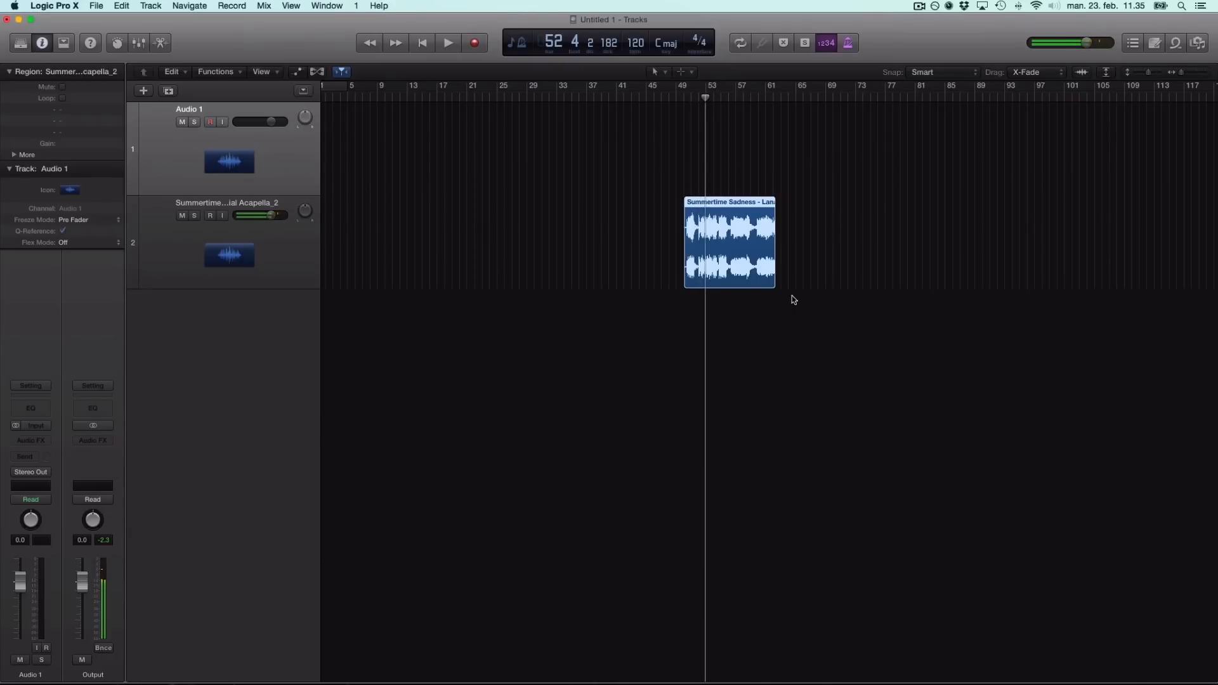
Move the short acapella phrase to bar 1 and select it.
left_click(751, 359)
key("super+Right")
key("super+Right")
key("super+Right")
key("super+Right")
key("super+Left")
key("super+Left")
key("super+Left")
key("super+Left")
key("super+Left")
left_click_drag(675, 242, 355, 239)
left_click(344, 308)
key("super+Right")
scroll(495, 274, "left", 4)
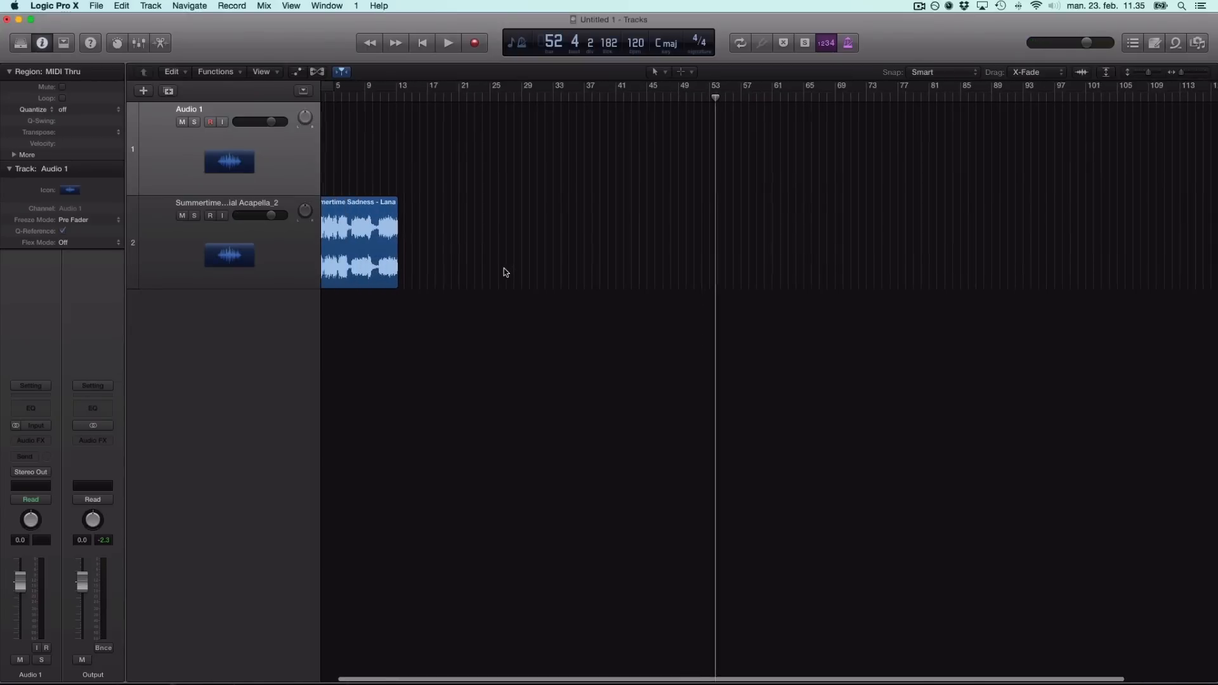
left_click(362, 231)
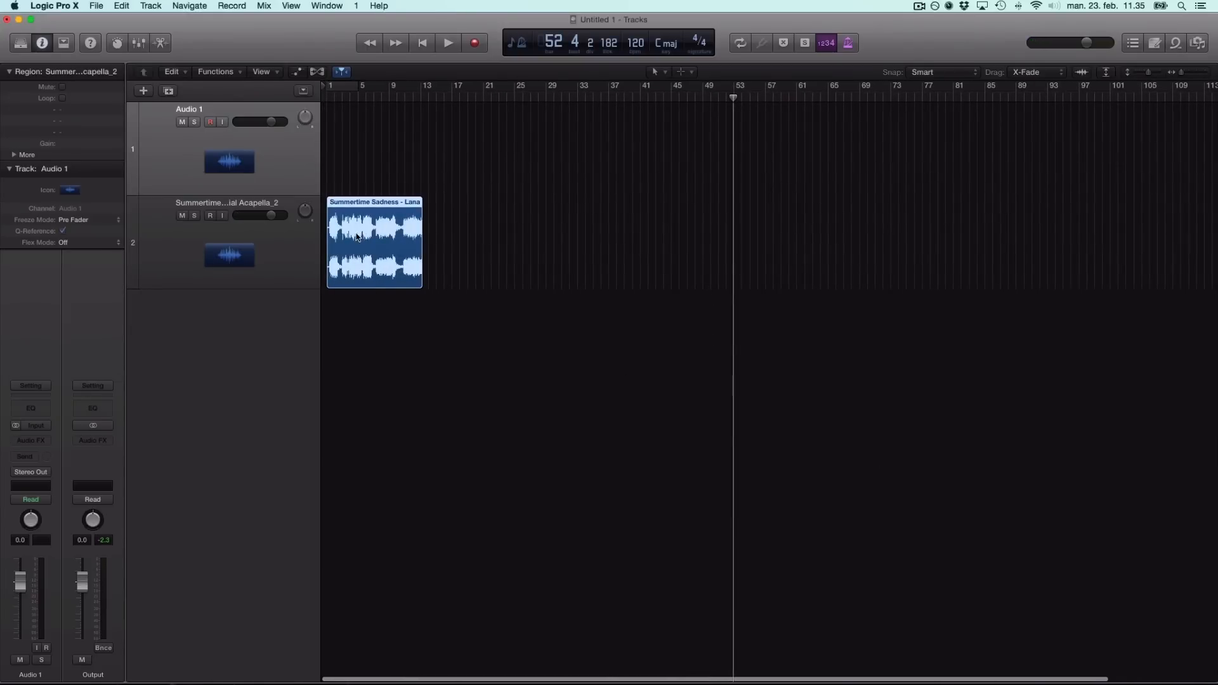
Convert the short acapella region to a new sampler track using Transient Markers.
right_click(358, 236)
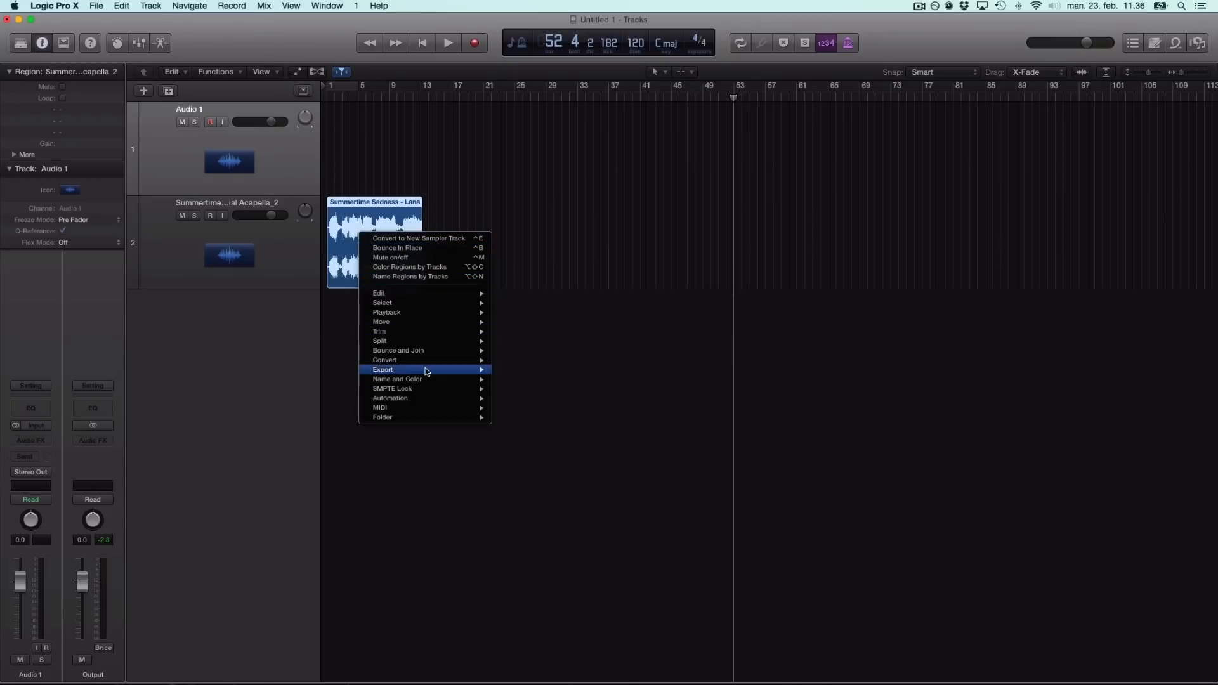
mouse_move(487, 361)
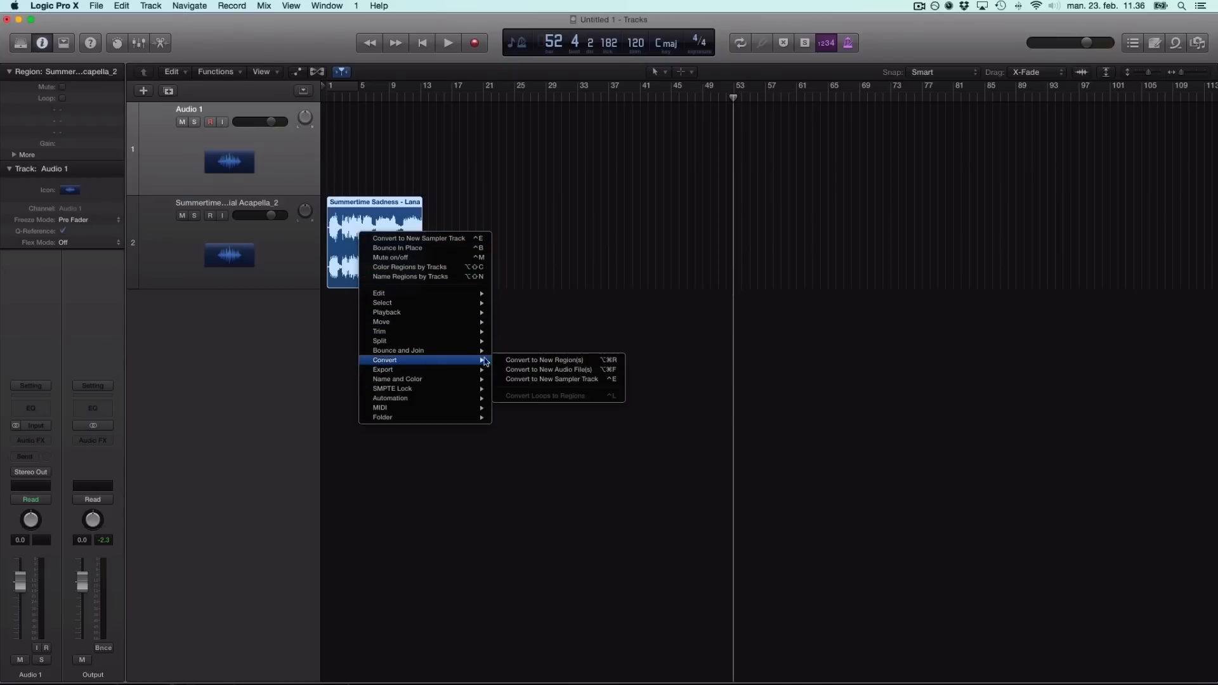
left_click(561, 380)
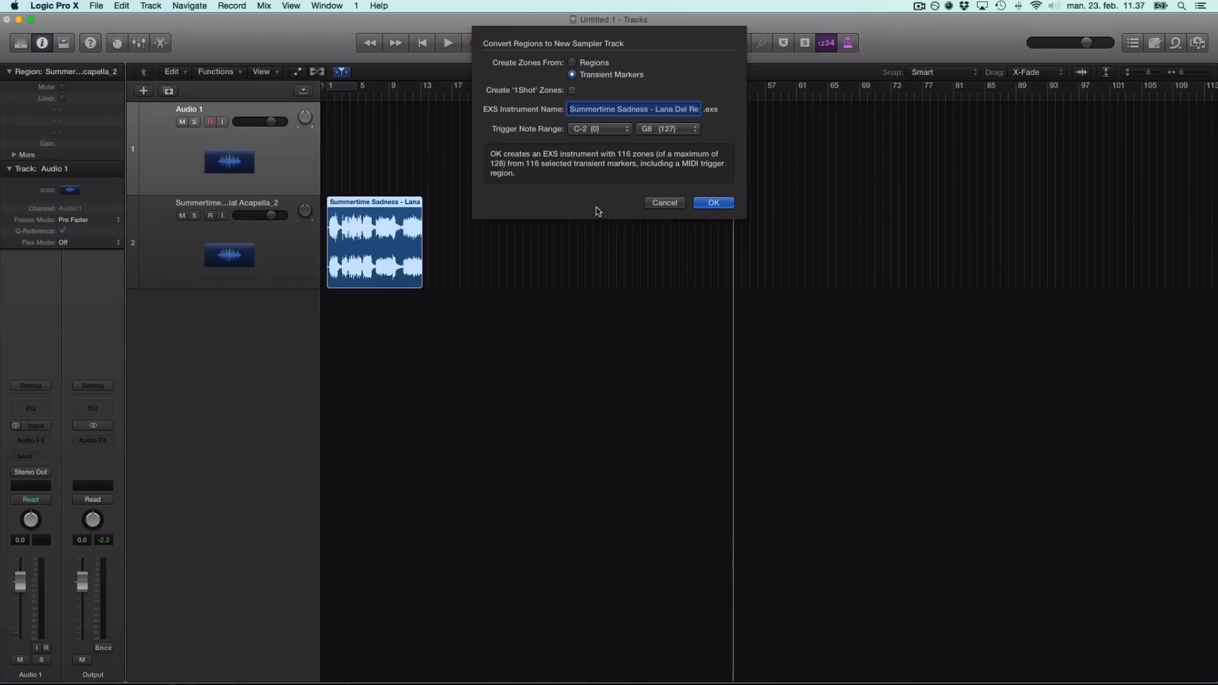
left_click(713, 202)
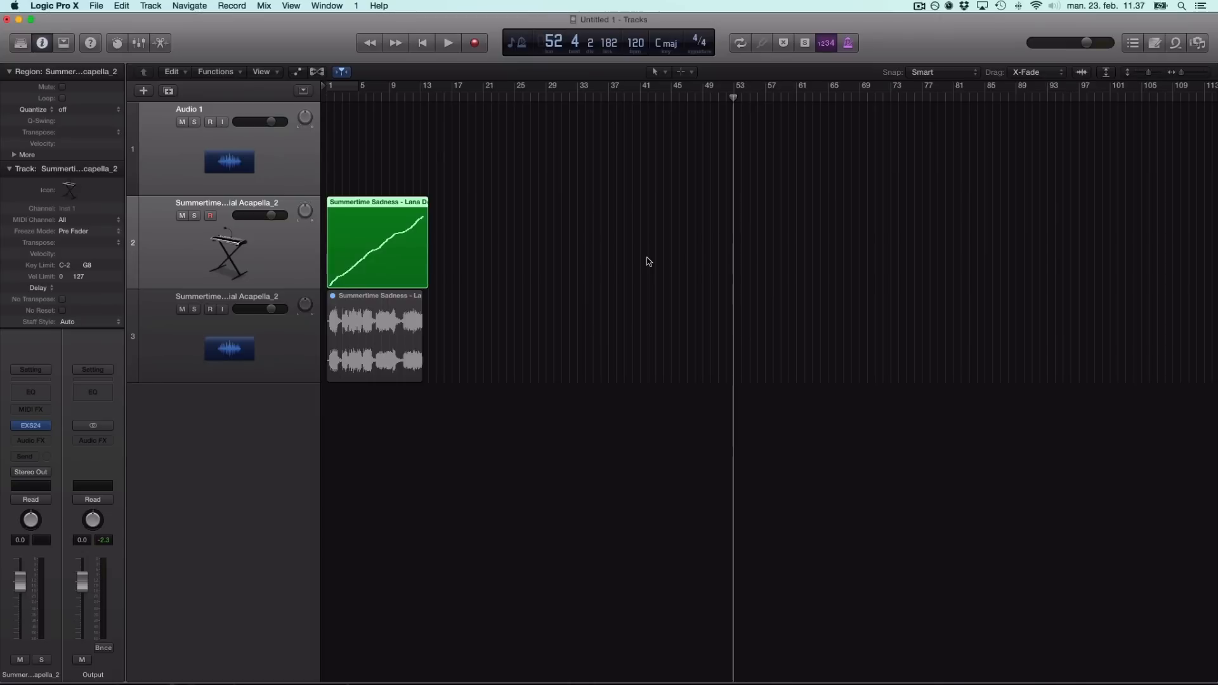
Delete the leftover original acapella audio track 3 and its region.
left_click(475, 432)
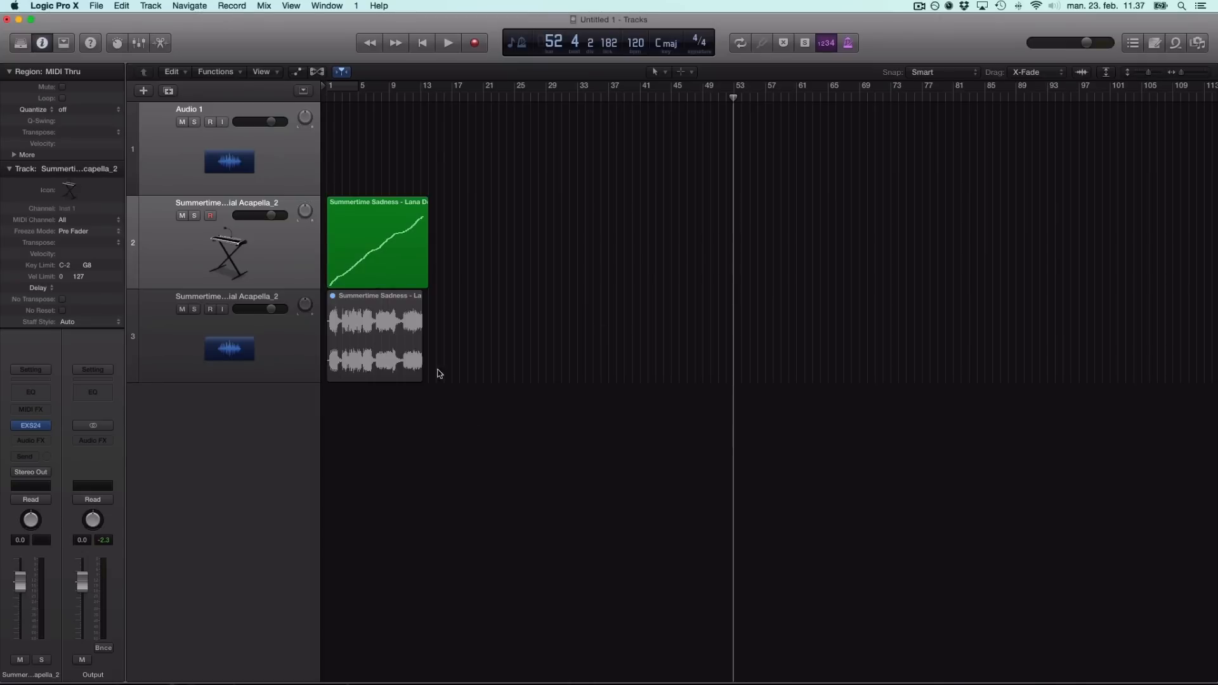
left_click(295, 345)
key("Delete")
key("Delete")
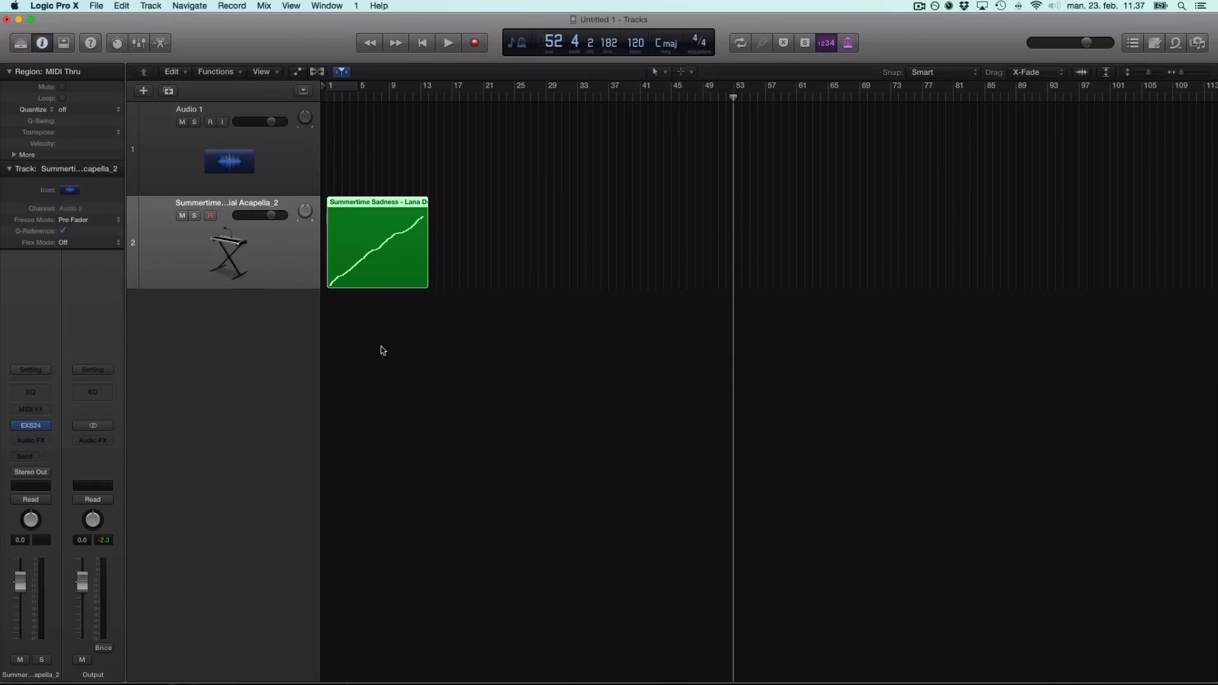
Inspect the converted acapella trigger notes in the Piano Roll.
double_click(394, 259)
scroll(444, 501, "down", 3)
scroll(409, 472, "up", 1)
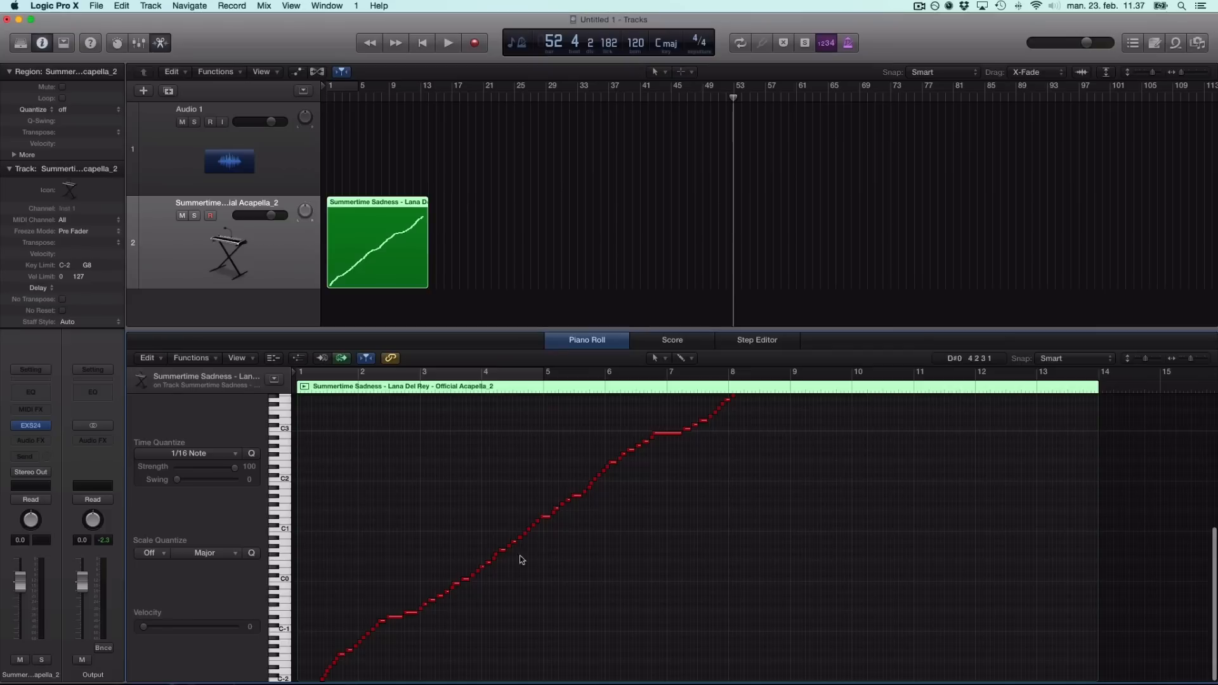
scroll(714, 422, "up", 10)
scroll(714, 431, "up", 10)
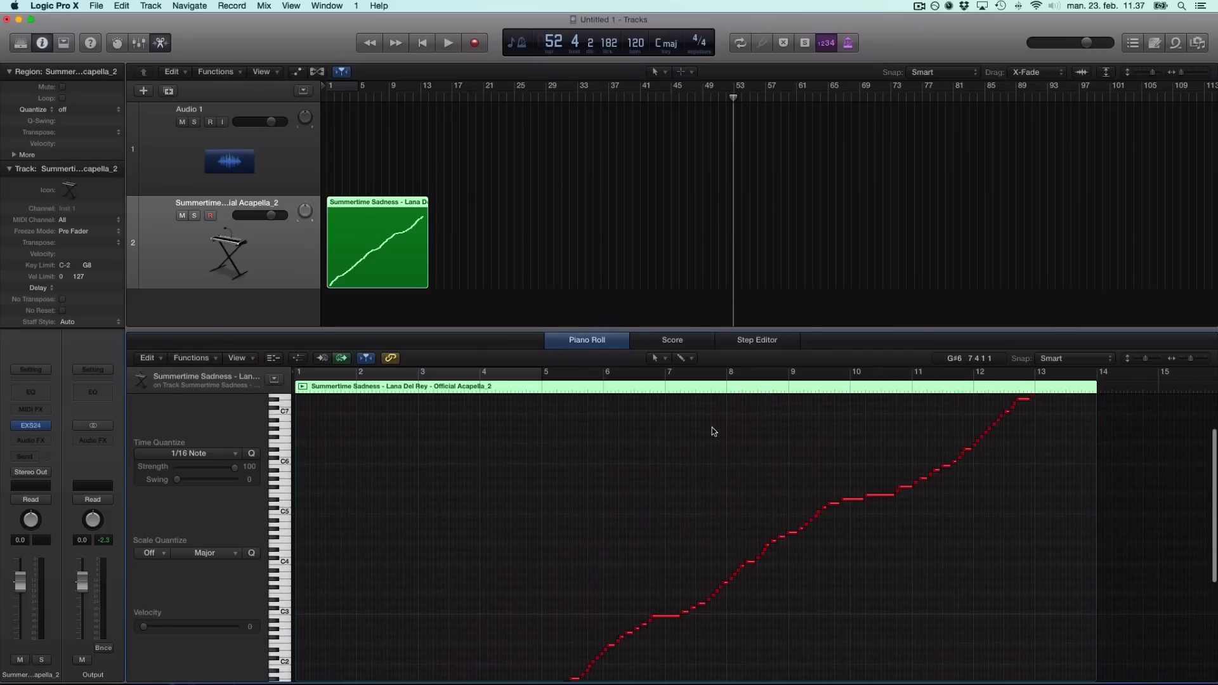
scroll(652, 482, "down", 20)
scroll(652, 482, "up", 20)
scroll(539, 501, "down", 20)
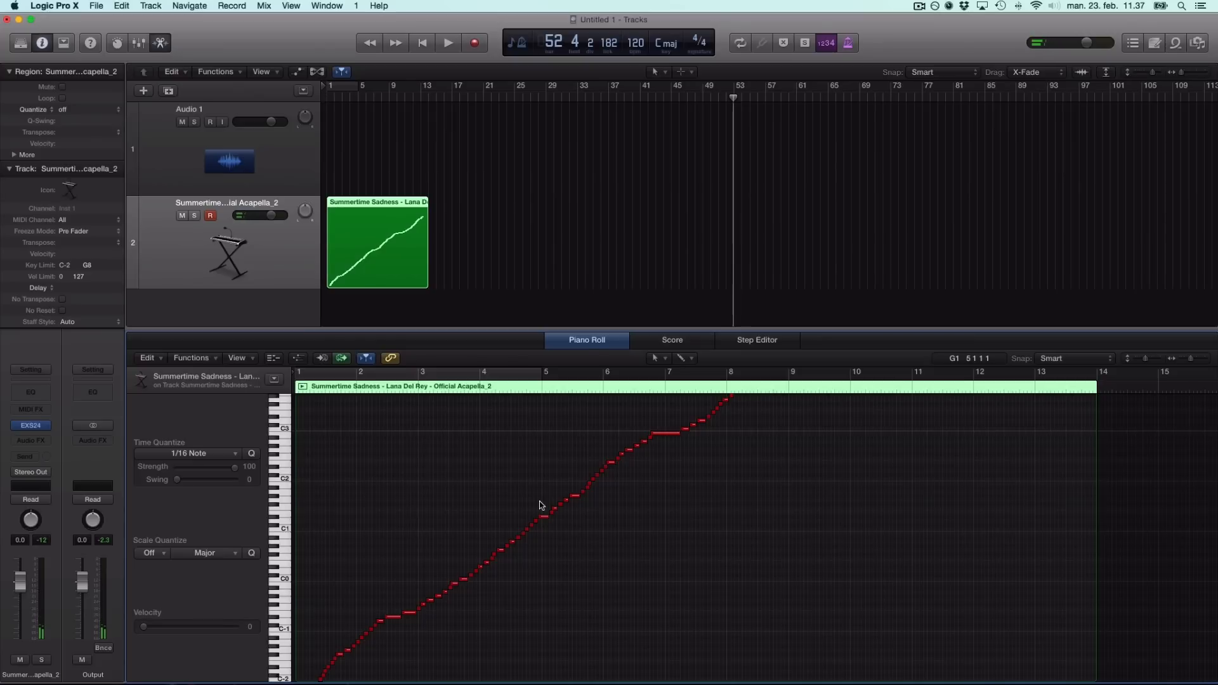
Delete the sampler track's MIDI trigger region.
left_click(512, 227)
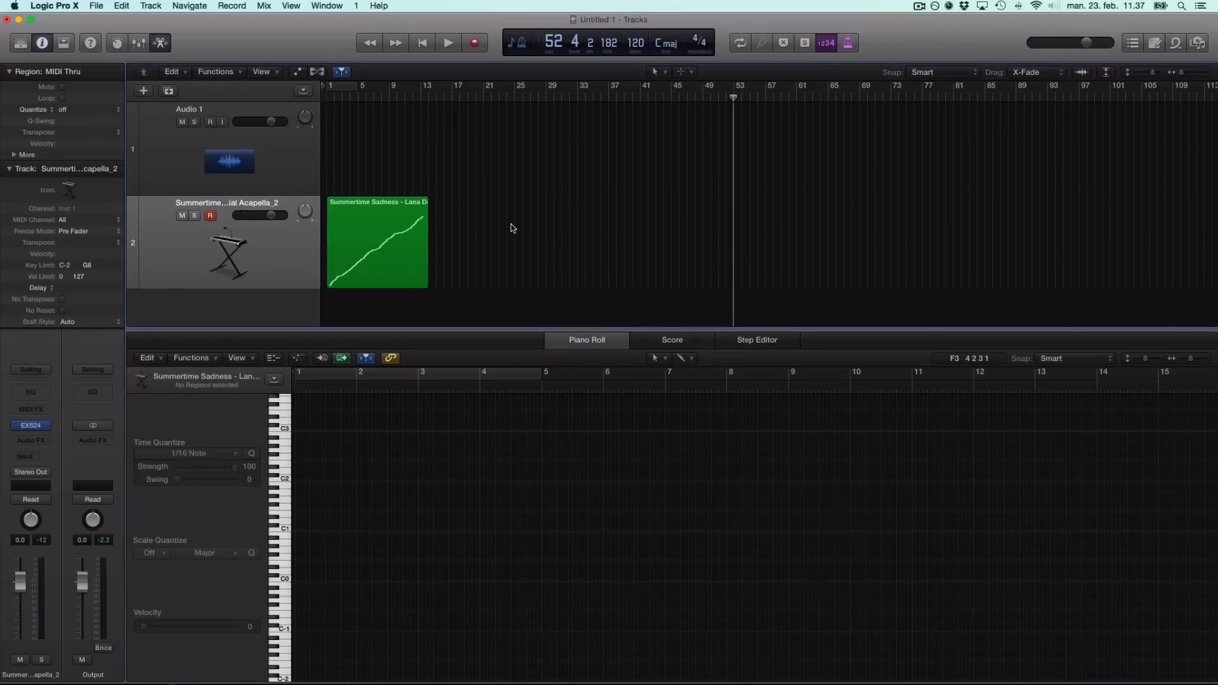
left_click(356, 238)
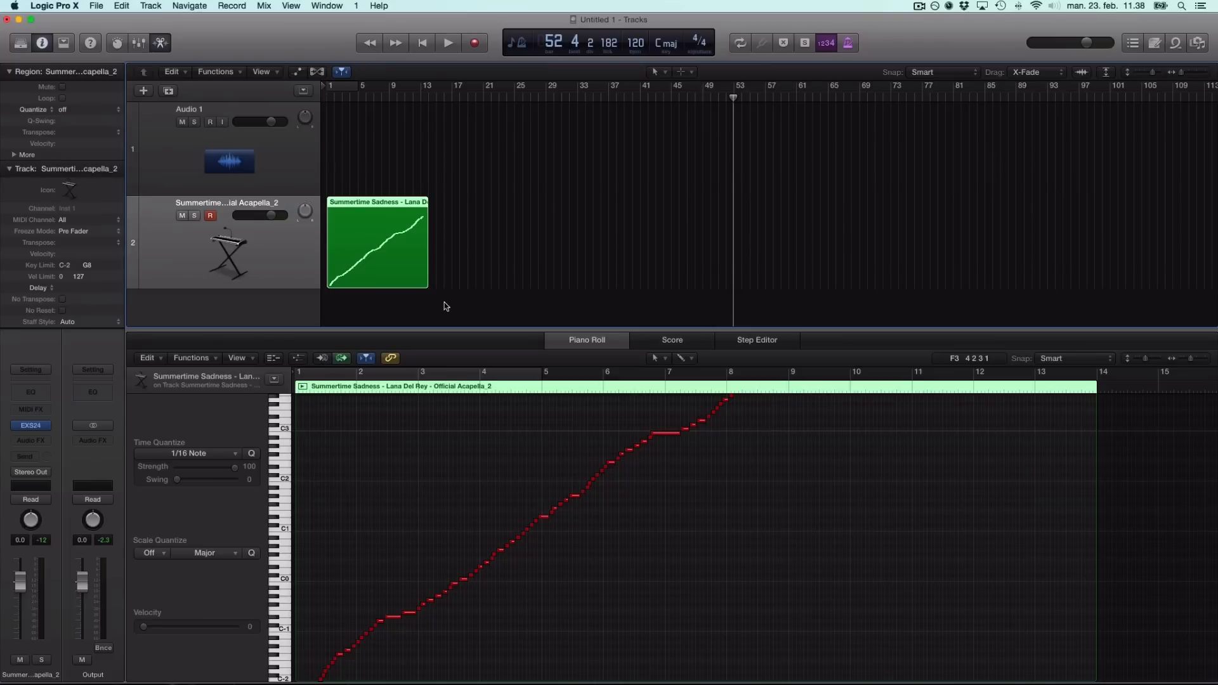
left_click(390, 298)
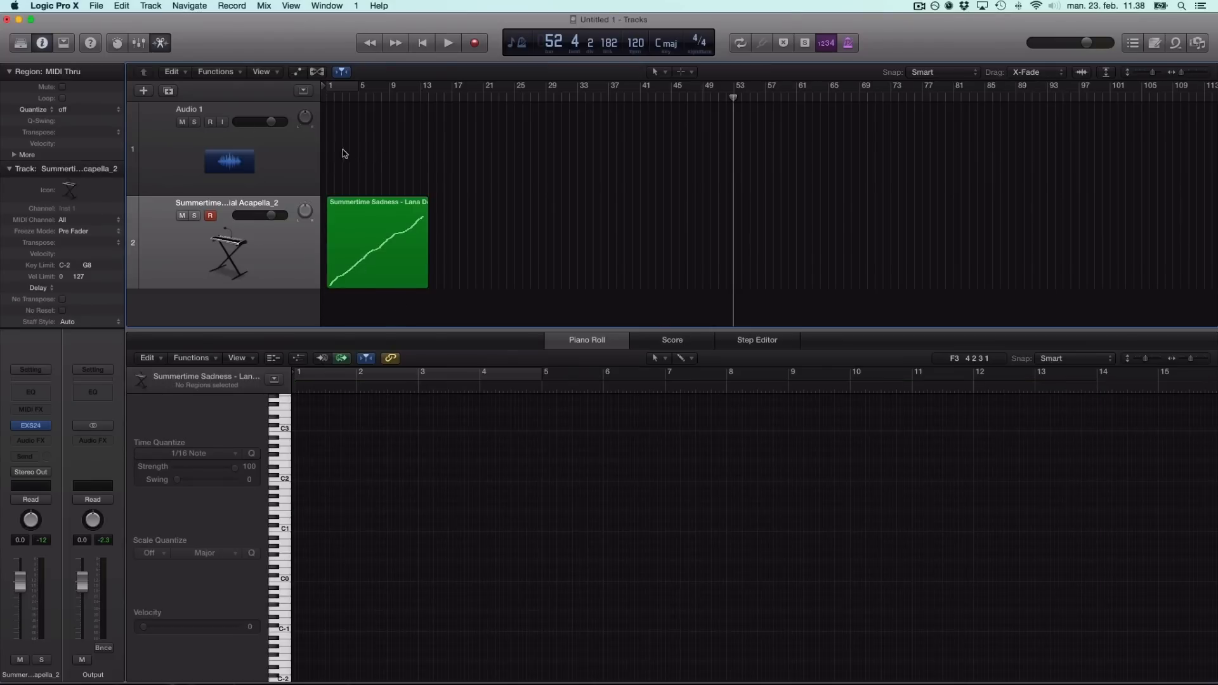
left_click(387, 221)
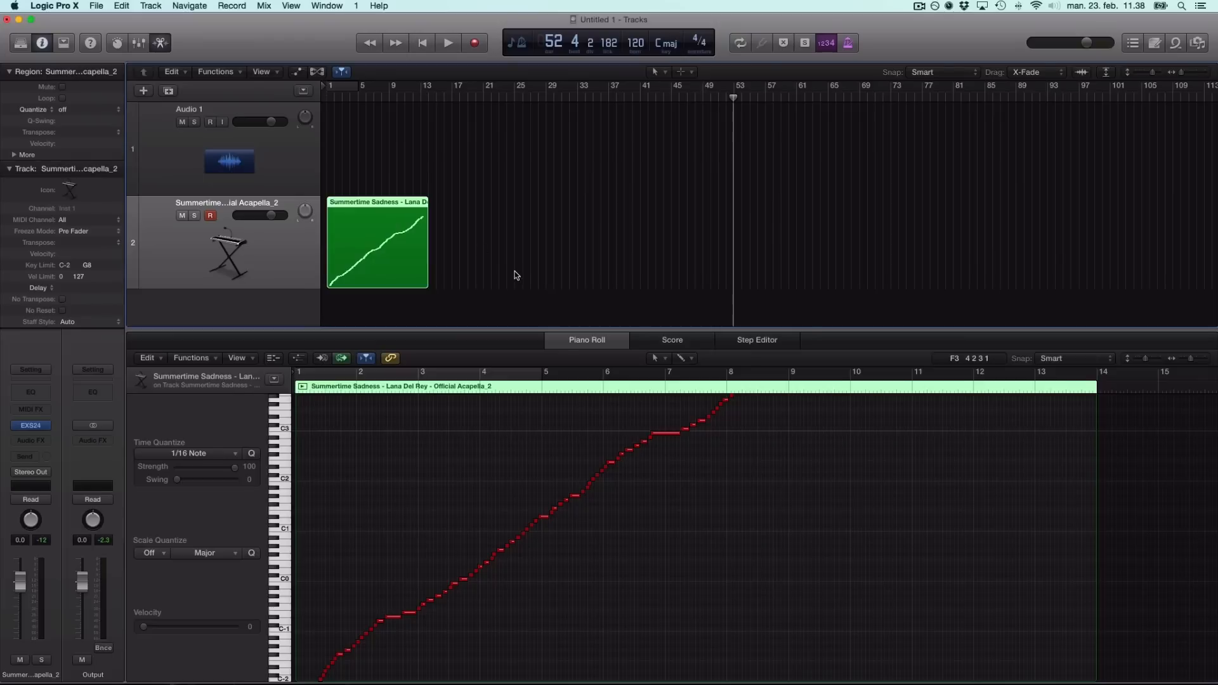
key("Delete")
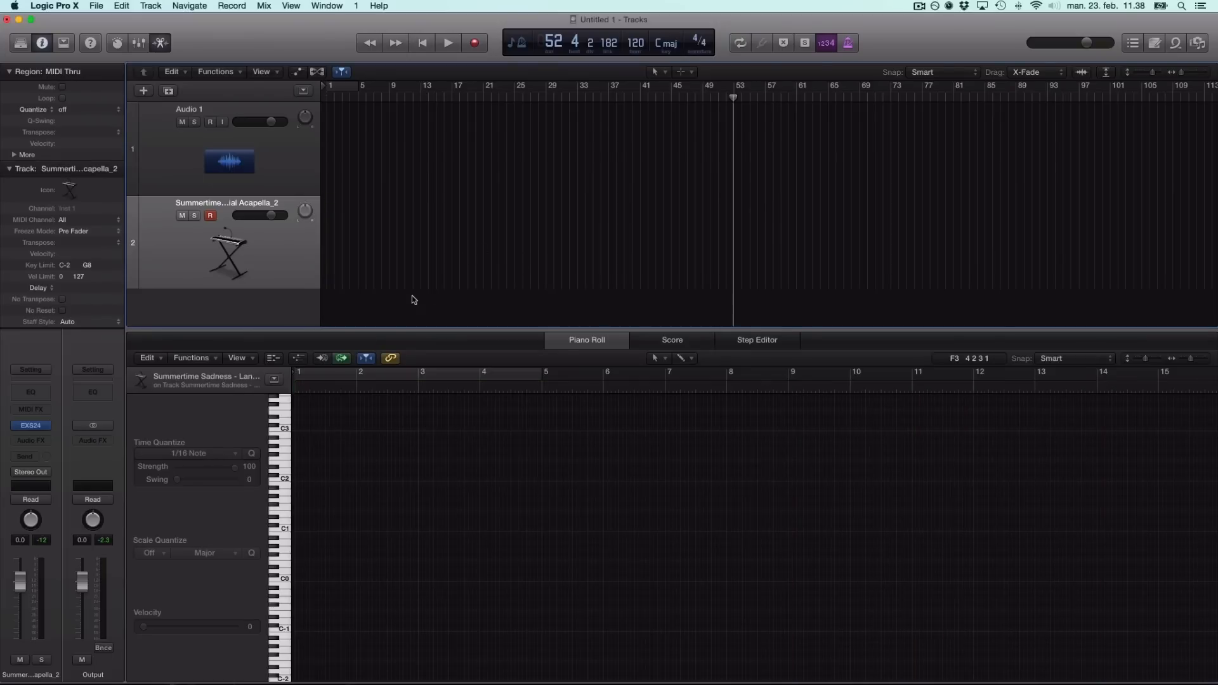
Create an empty MIDI region on track 2 from bar 1, lengthened to around bar 25.
right_click(334, 222)
left_click(381, 225)
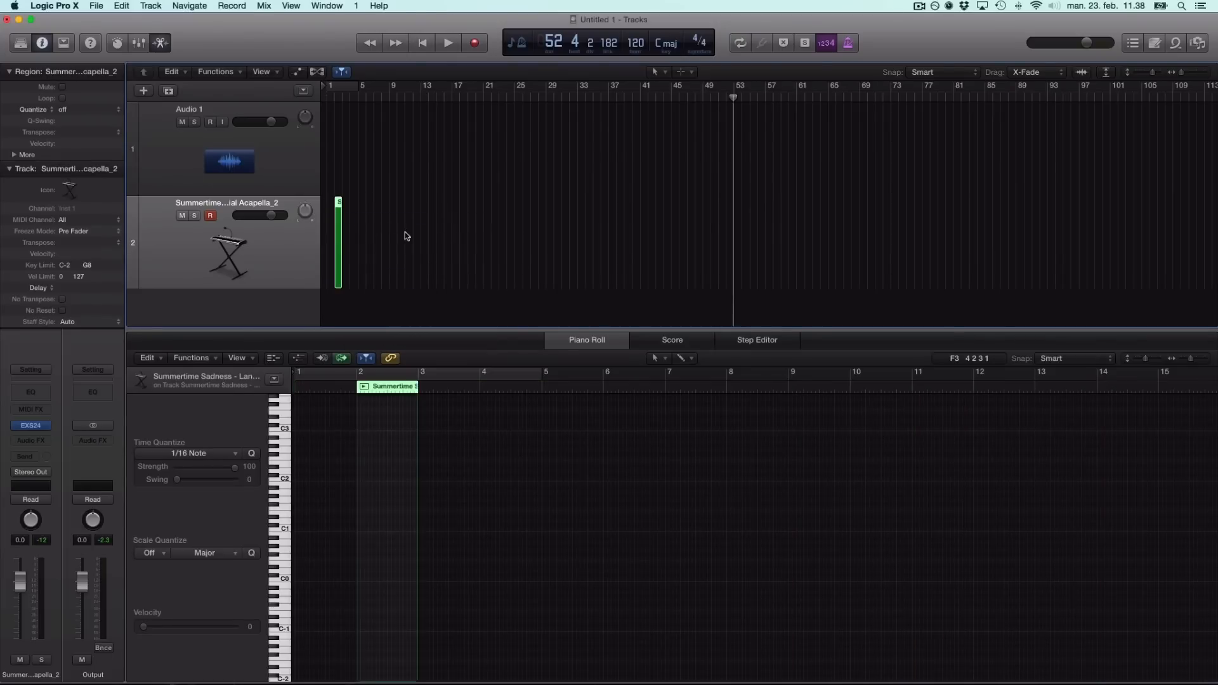
left_click(392, 265)
left_click_drag(338, 235, 330, 235)
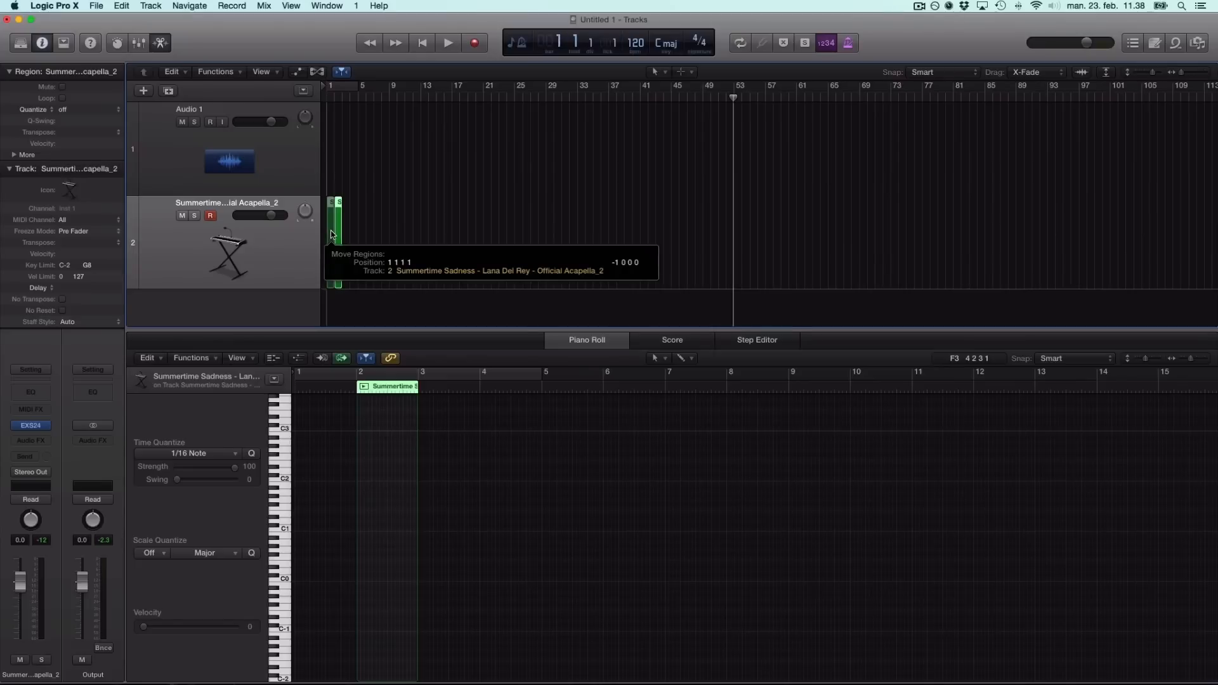
left_click_drag(329, 277, 524, 303)
left_click(470, 307)
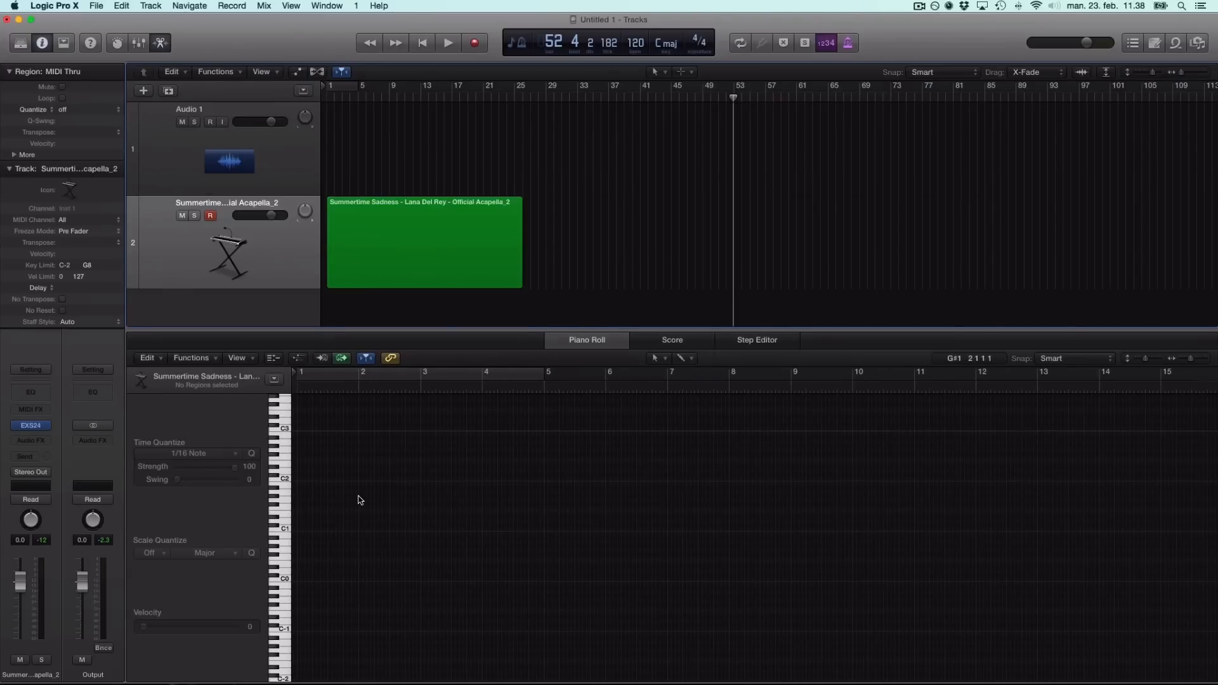
Set the project tempo to 174 BPM.
scroll(349, 514, "up", 5)
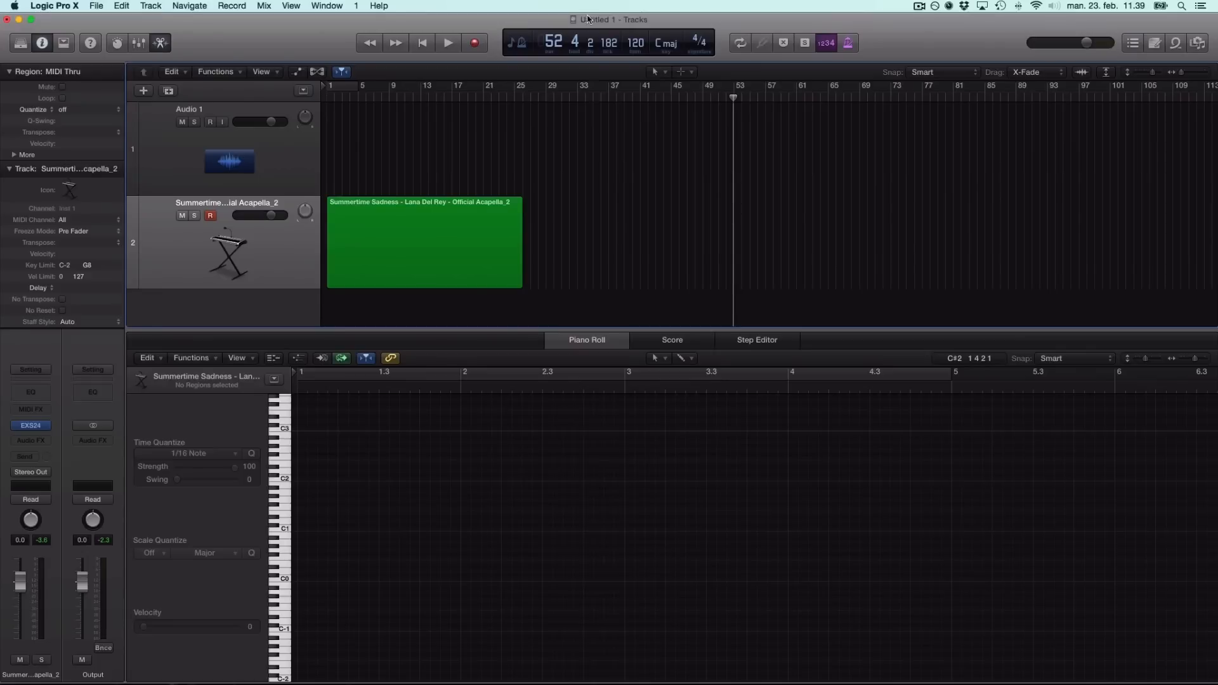
double_click(640, 44)
type("174")
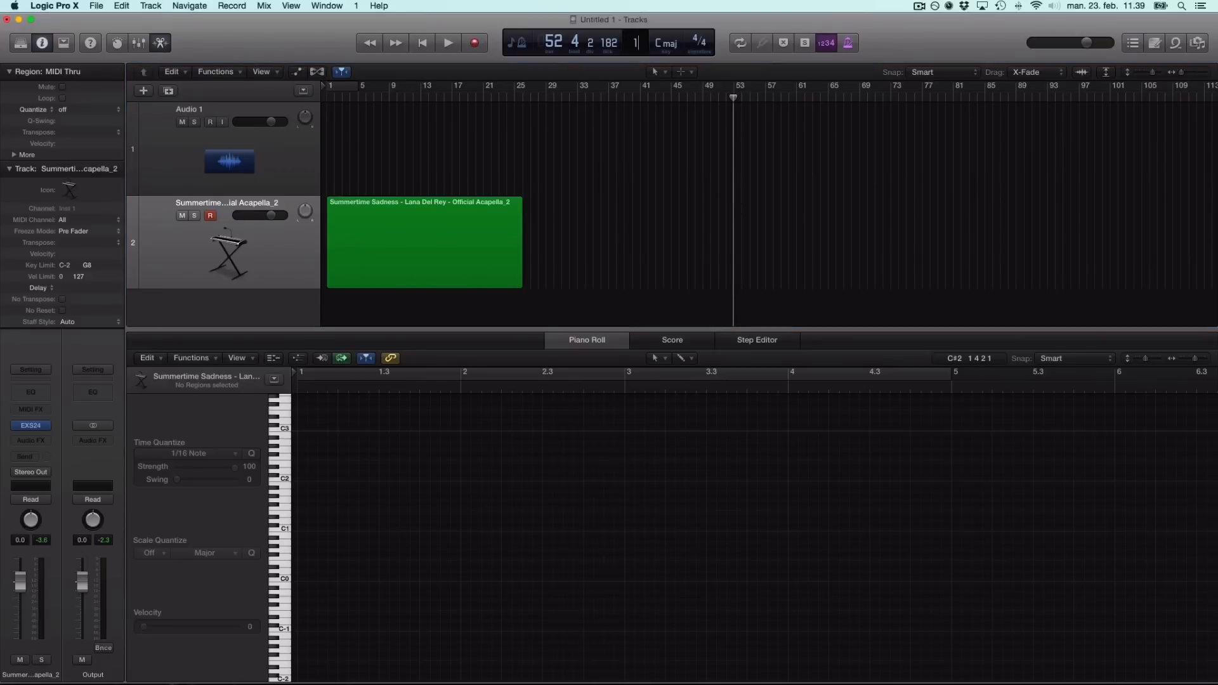
key("Return")
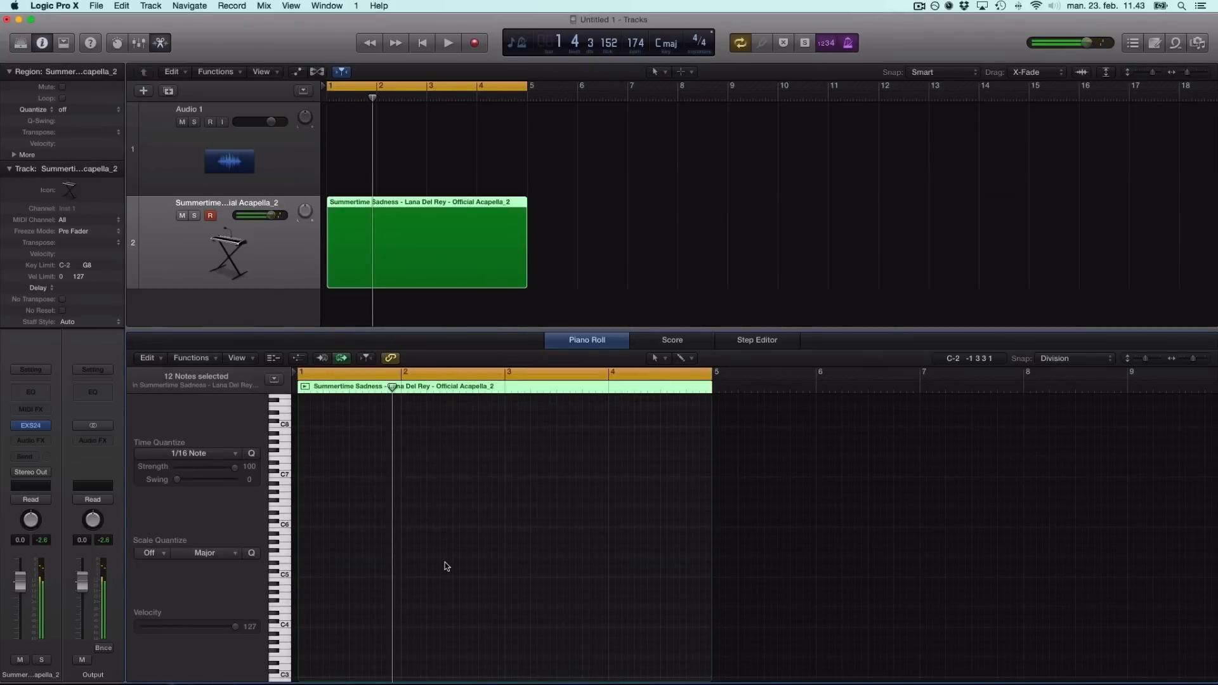
Record a short melody on track 2 and delete the stray first note.
key("r")
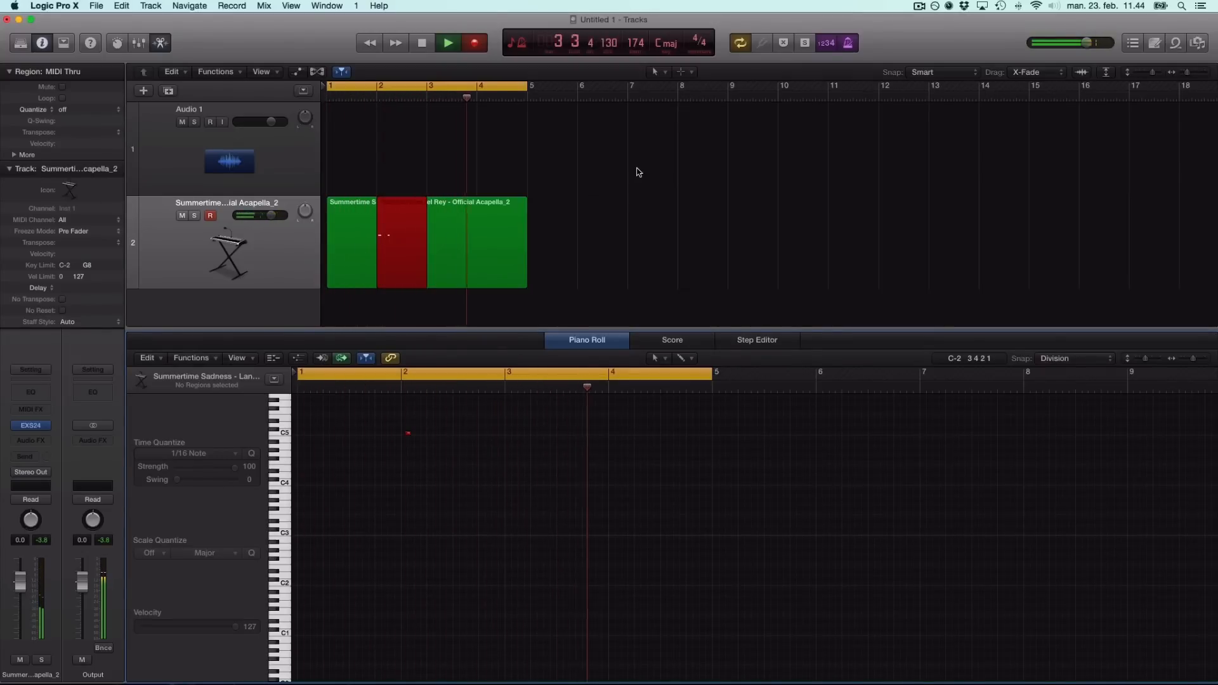
key("space")
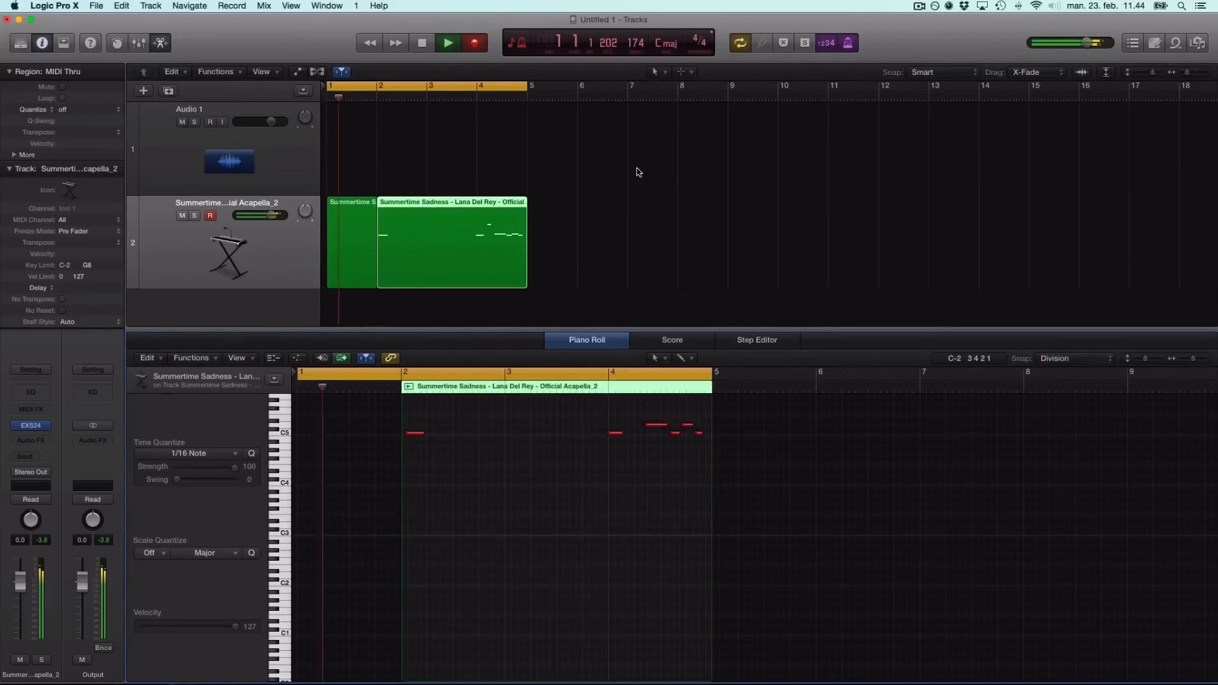
left_click_drag(456, 399, 404, 441)
key("BackSpace")
Delete the leftover region, extend the MIDI region to bar 1, and move the six notes there.
left_click_drag(598, 453, 638, 430)
scroll(634, 489, "up", 3)
left_click_drag(575, 534, 709, 413)
left_click(357, 241)
key("BackSpace")
left_click_drag(377, 279, 328, 279)
left_click_drag(565, 539, 710, 404)
left_click_drag(614, 494, 305, 498)
key("super+Right")
key("super+Right")
scroll(420, 513, "left", 2)
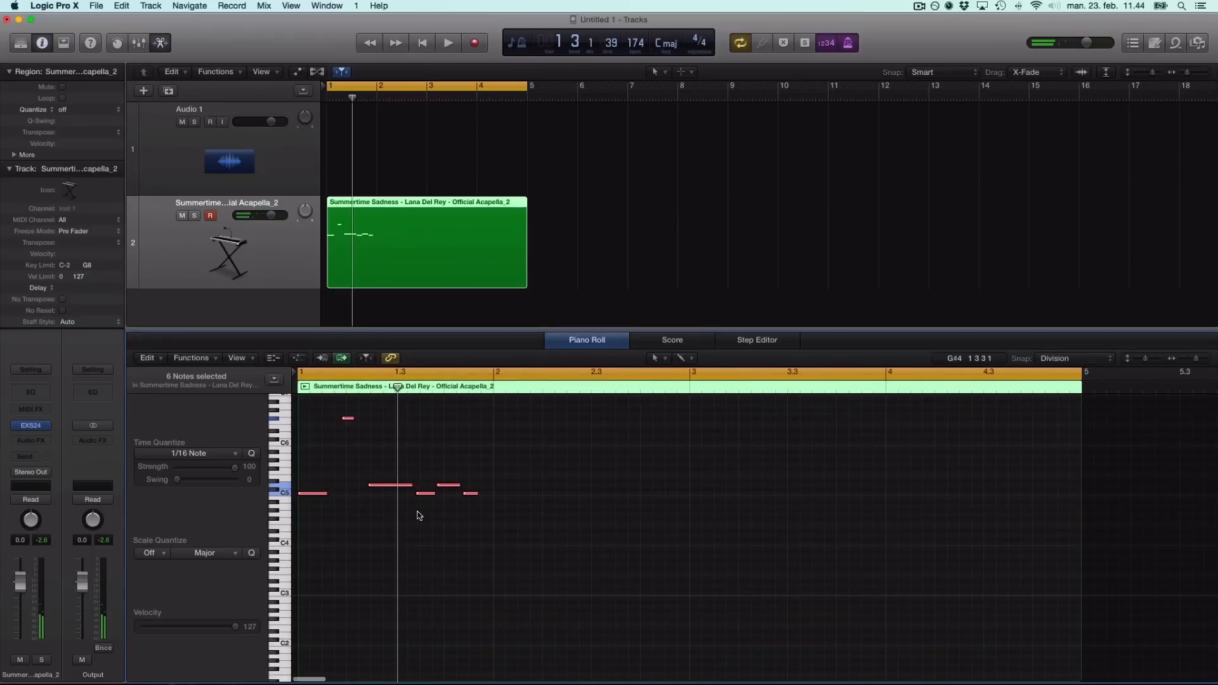
Nudge the high F#6 note later and trim the long D5 note's start.
key("super+Right")
key("super+Right")
key("super+Right")
scroll(342, 527, "left", 3)
left_click(373, 536)
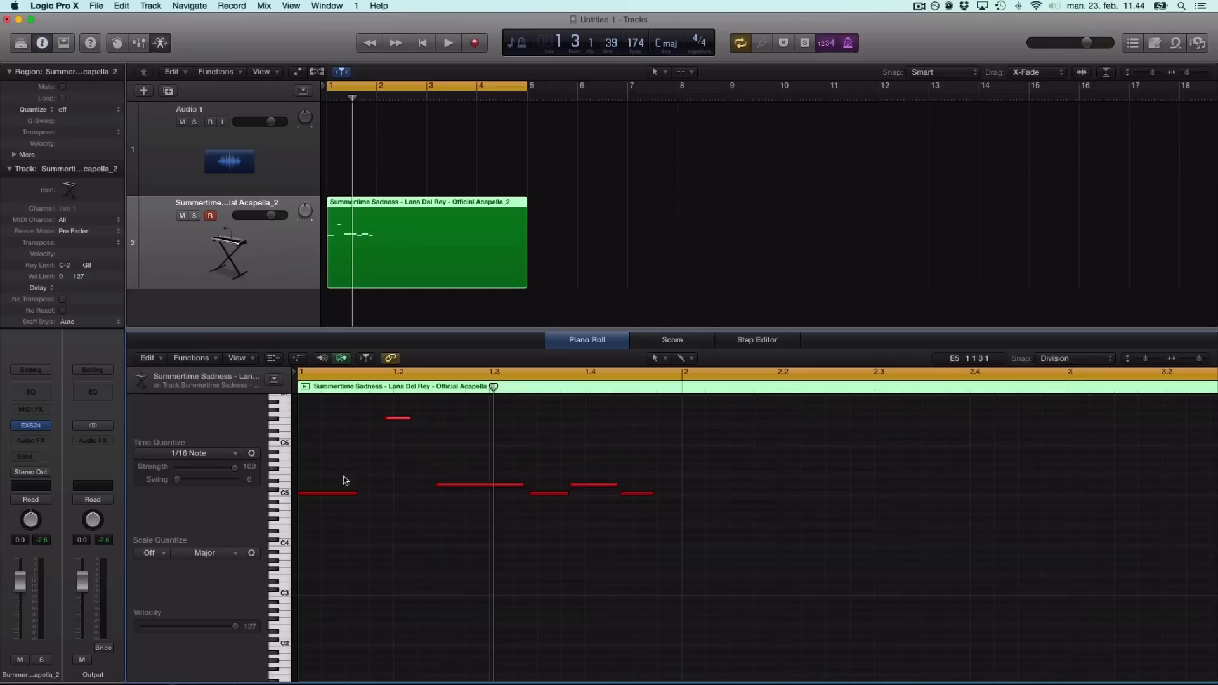
key("space")
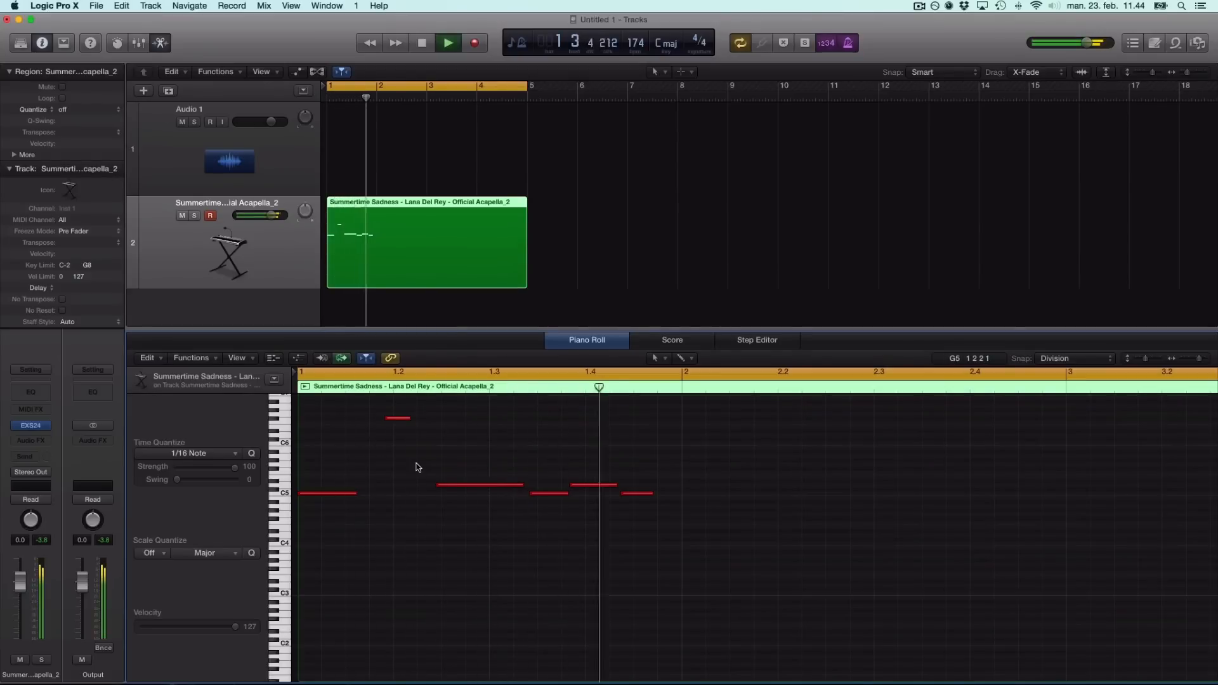
key("space")
left_click(407, 419)
left_click_drag(407, 423, 416, 423)
key("space")
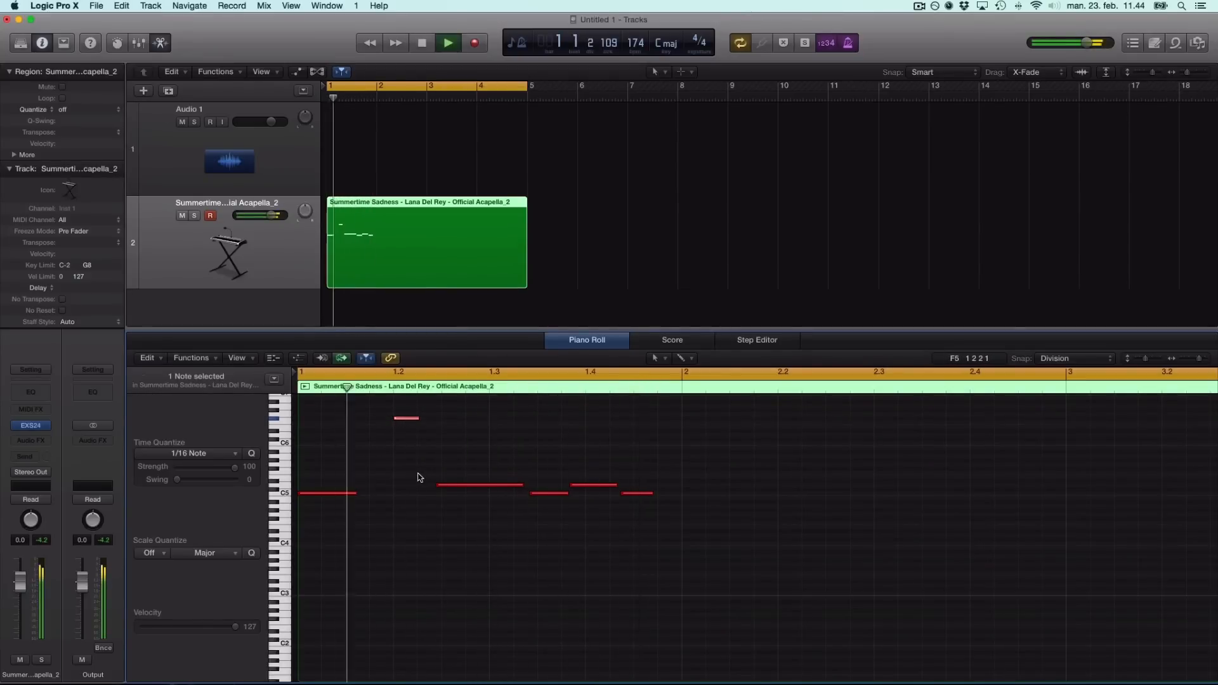
key("space")
left_click_drag(440, 485, 446, 486)
left_click(414, 516)
Refine note lengths and timings: shorten the first C5, lengthen F#6 and the final C5.
left_click_drag(342, 496, 331, 497)
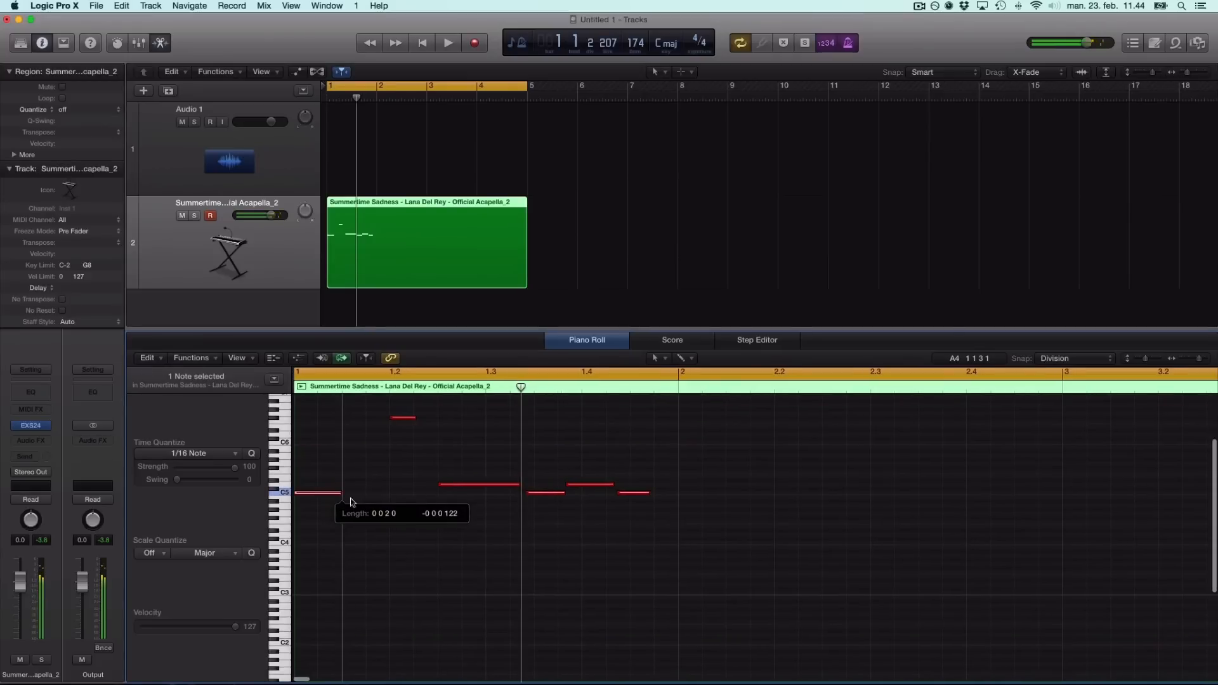
left_click_drag(414, 418, 432, 418)
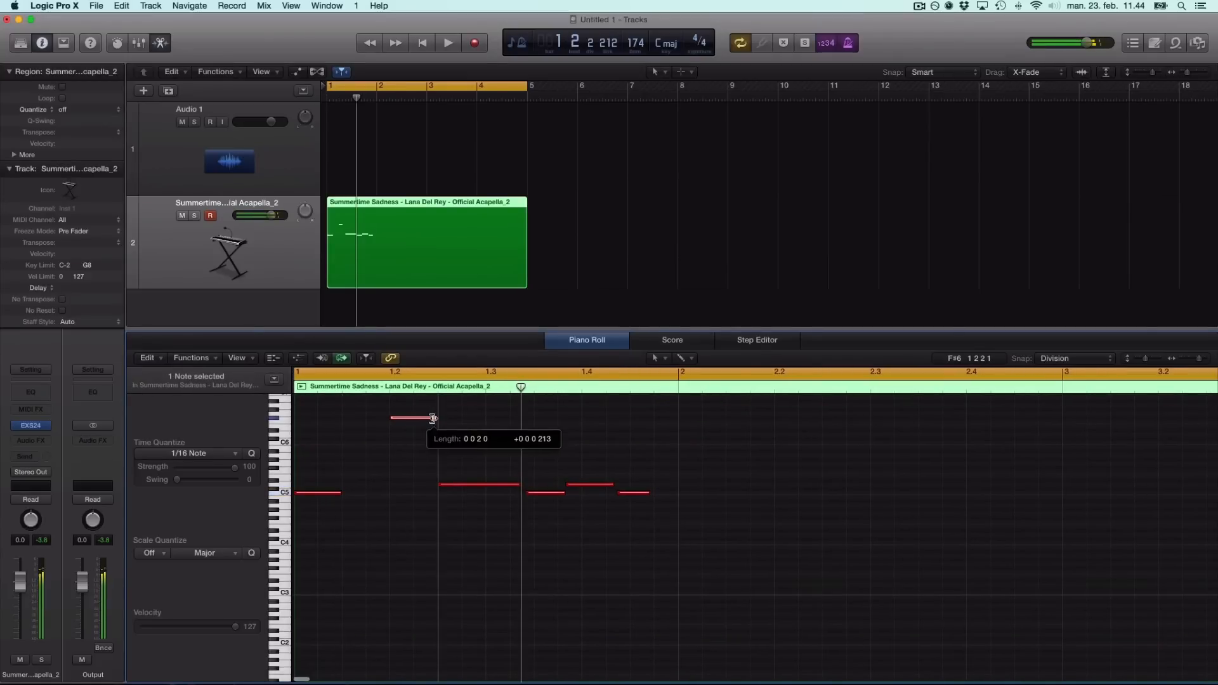
left_click(412, 462)
key("space")
key("space")
left_click_drag(541, 496, 646, 493)
left_click_drag(571, 492, 508, 487)
left_click_drag(661, 493, 674, 493)
left_click(649, 552)
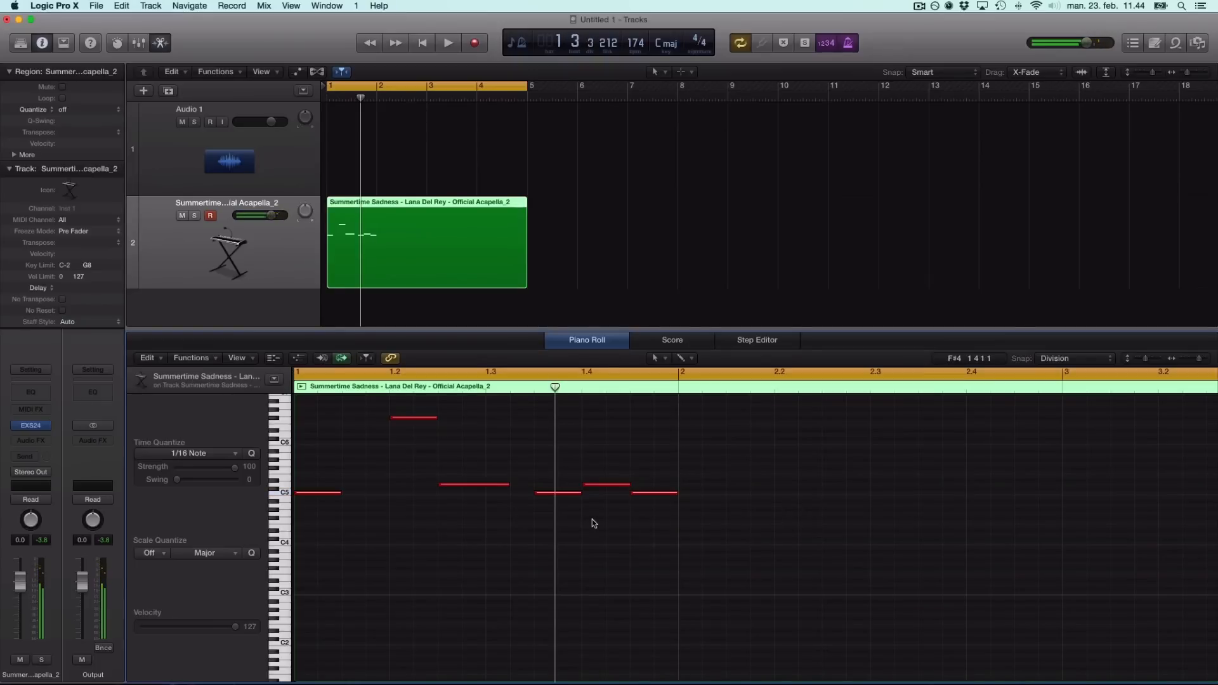
key("space")
scroll(573, 523, "down", 4)
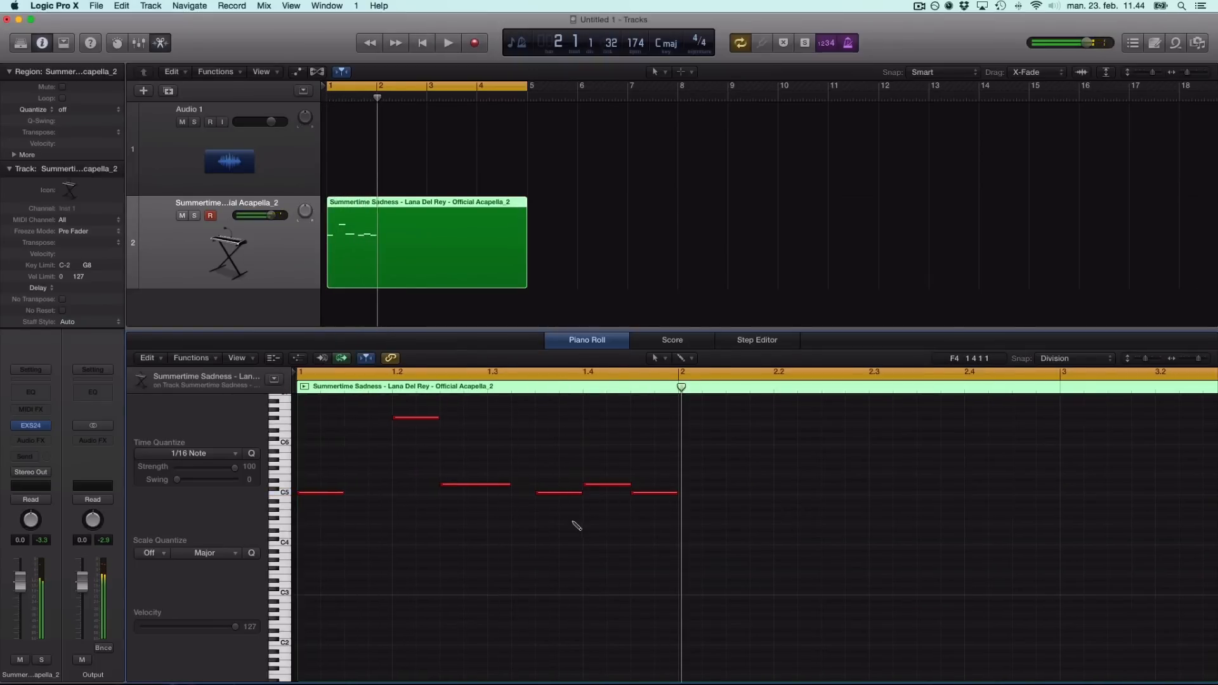
key("space")
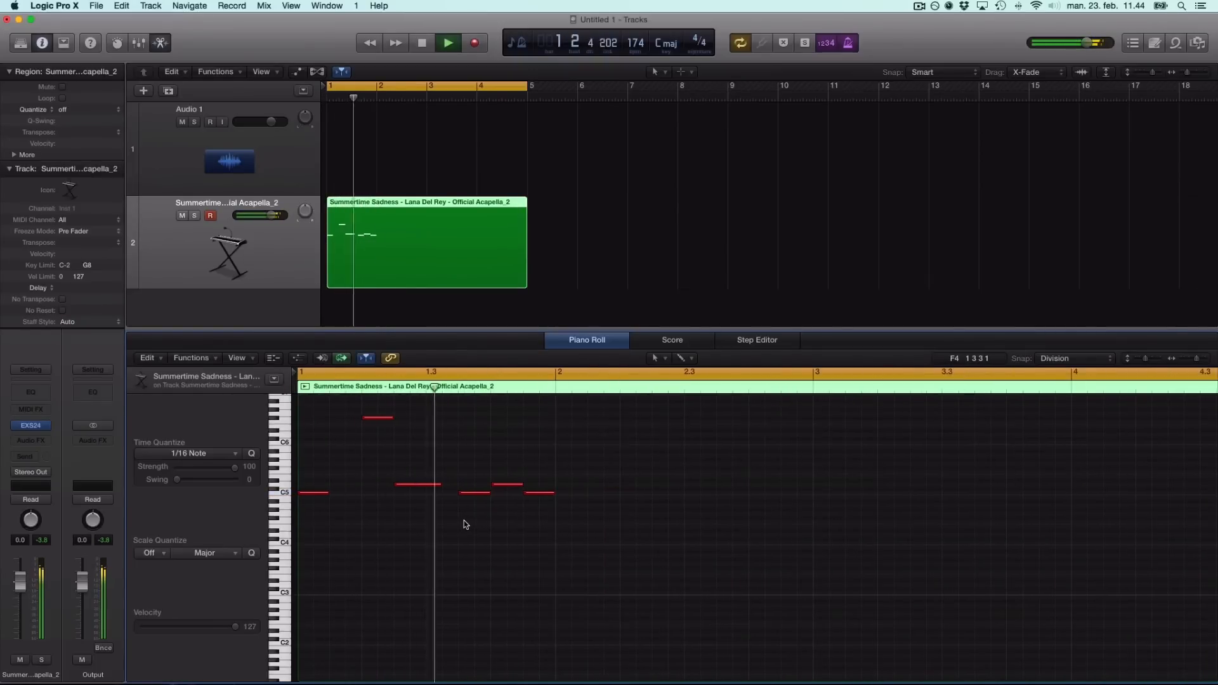
scroll(476, 525, "down", 3)
Copy all six melody notes to start at bar 2.
left_click_drag(520, 406, 296, 539)
left_click_drag(306, 494, 477, 493)
left_click(506, 536)
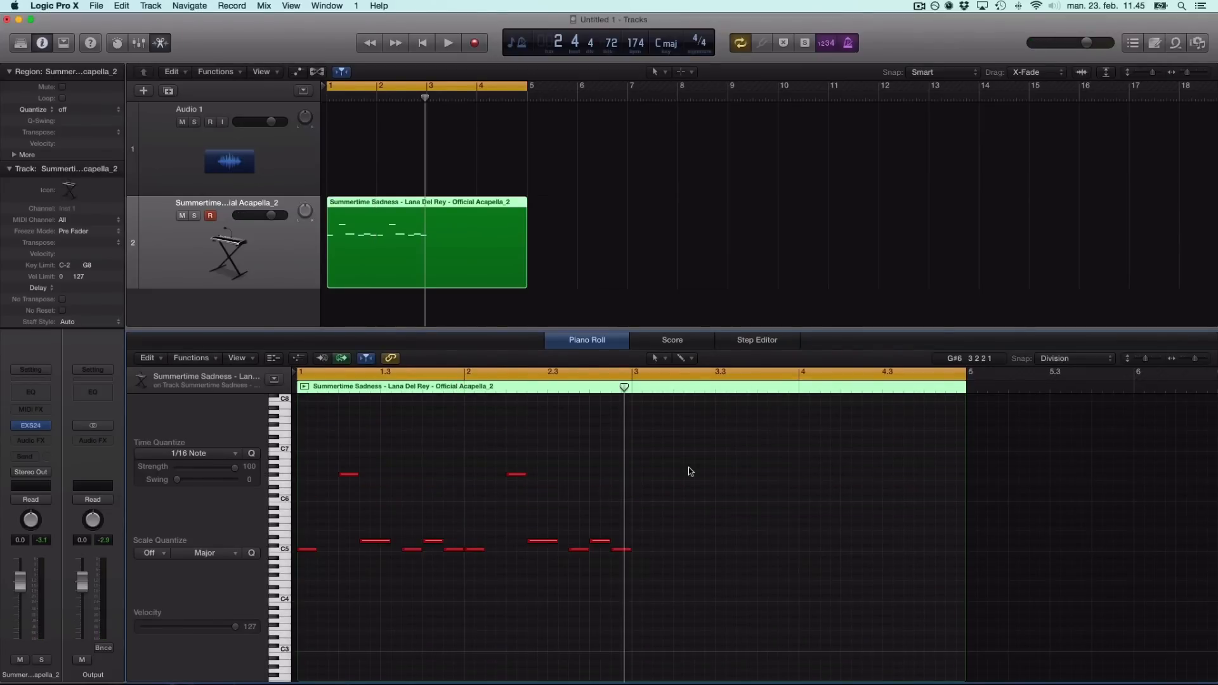
Select six melody notes and audition the phrase, zooming in and back out.
left_click_drag(723, 441, 468, 583)
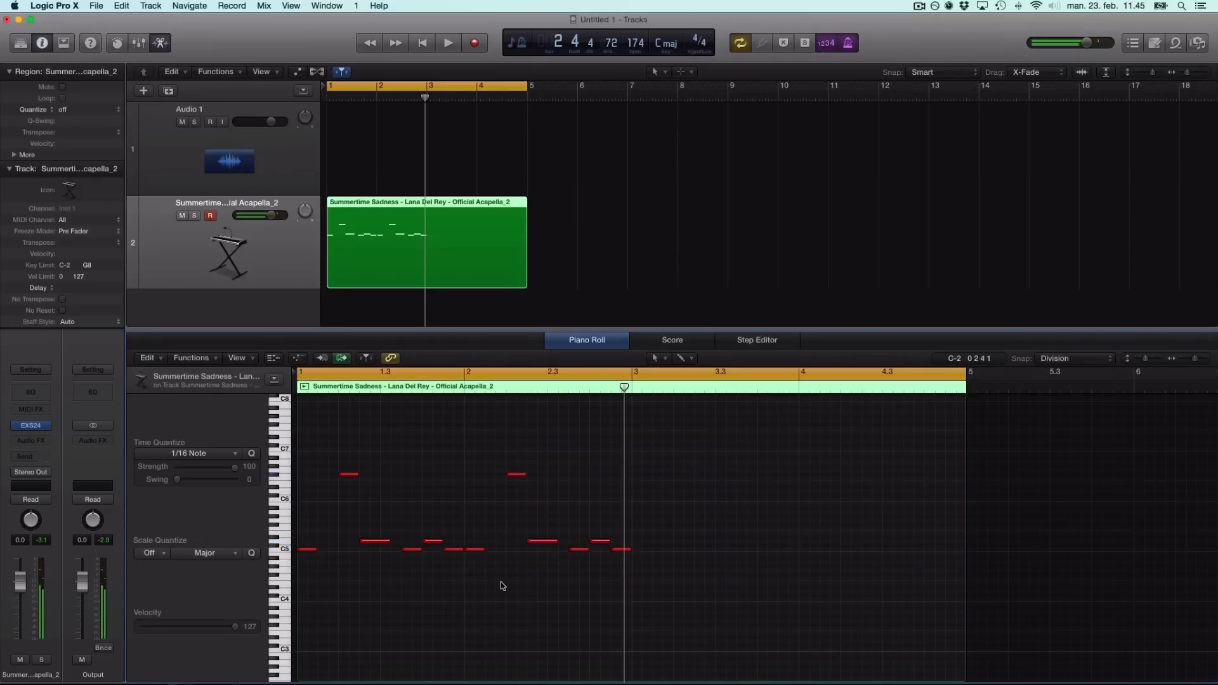
key("space")
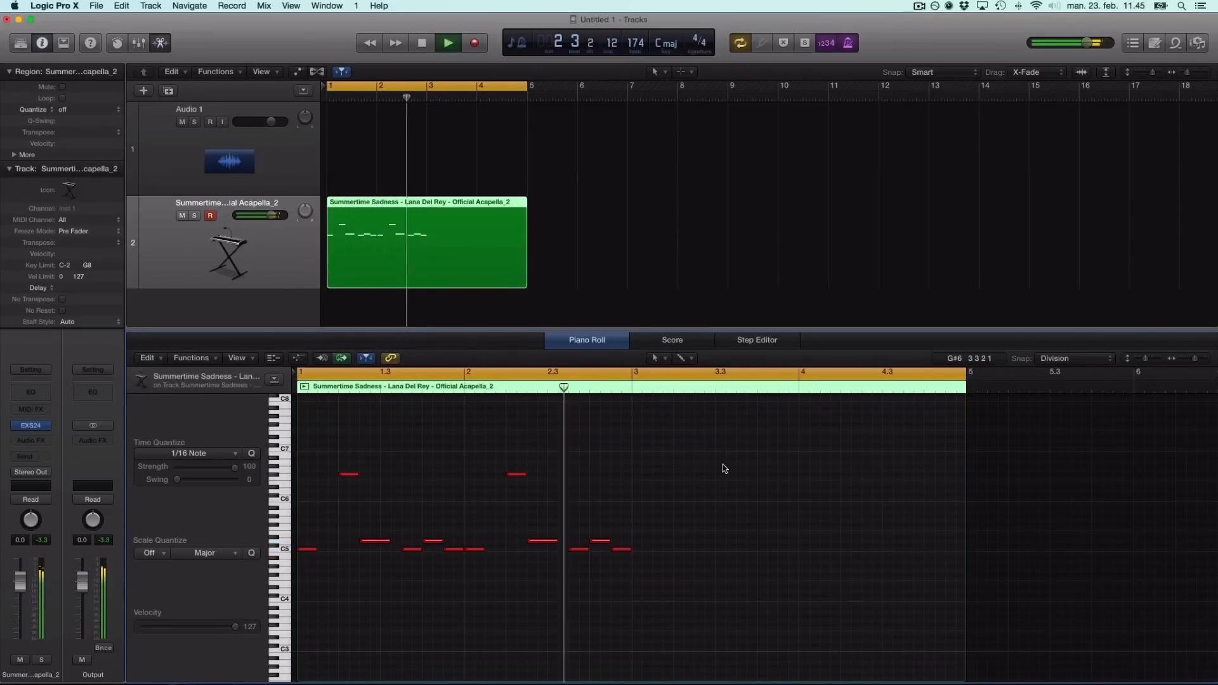
key("space")
key("super+Right")
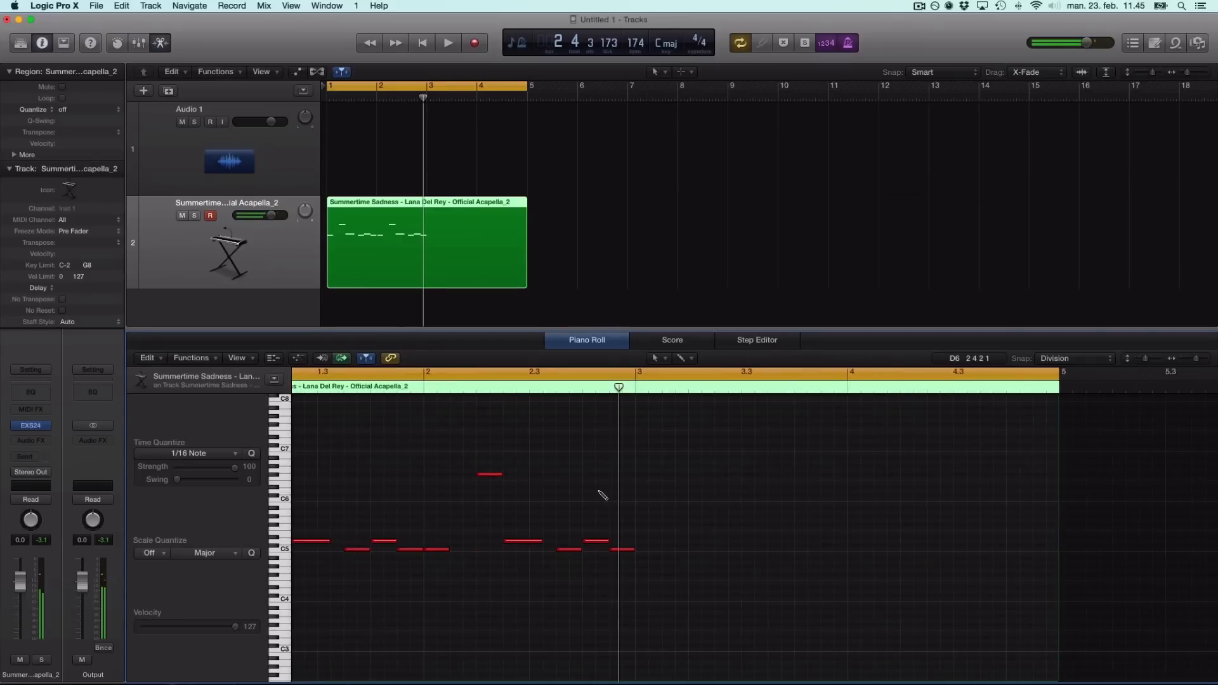
scroll(728, 496, "left", 3)
key("super+Left")
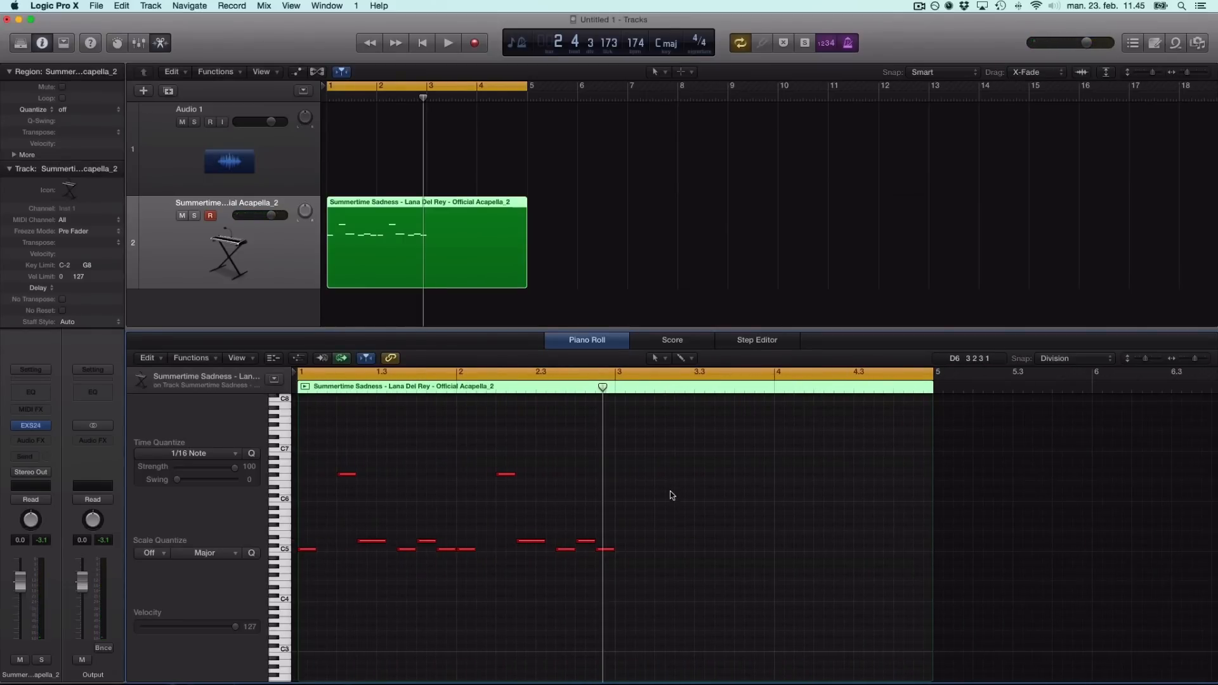
Solo the melody track, shorten its region to end at bar 3, and replay it from bar 1.
left_click(195, 216)
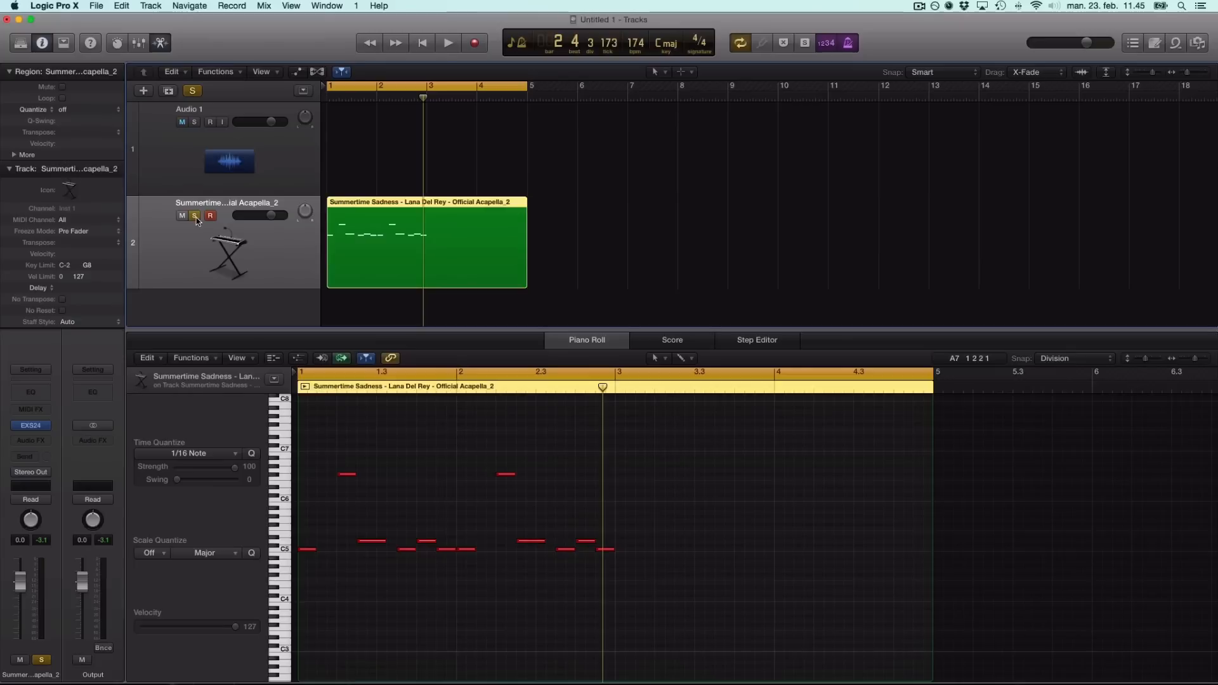
left_click(572, 257)
left_click(527, 283)
left_click(595, 261)
left_click_drag(524, 281, 448, 282)
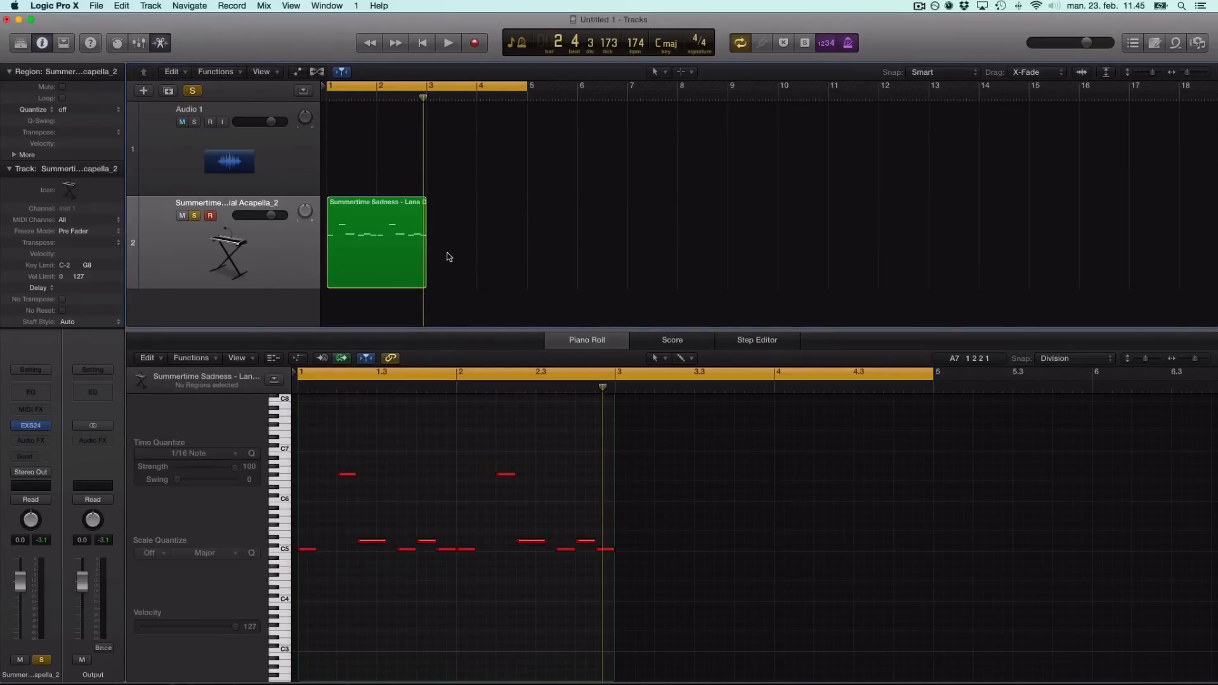
scroll(391, 489, "up", 2)
scroll(392, 489, "left", 3)
key("space")
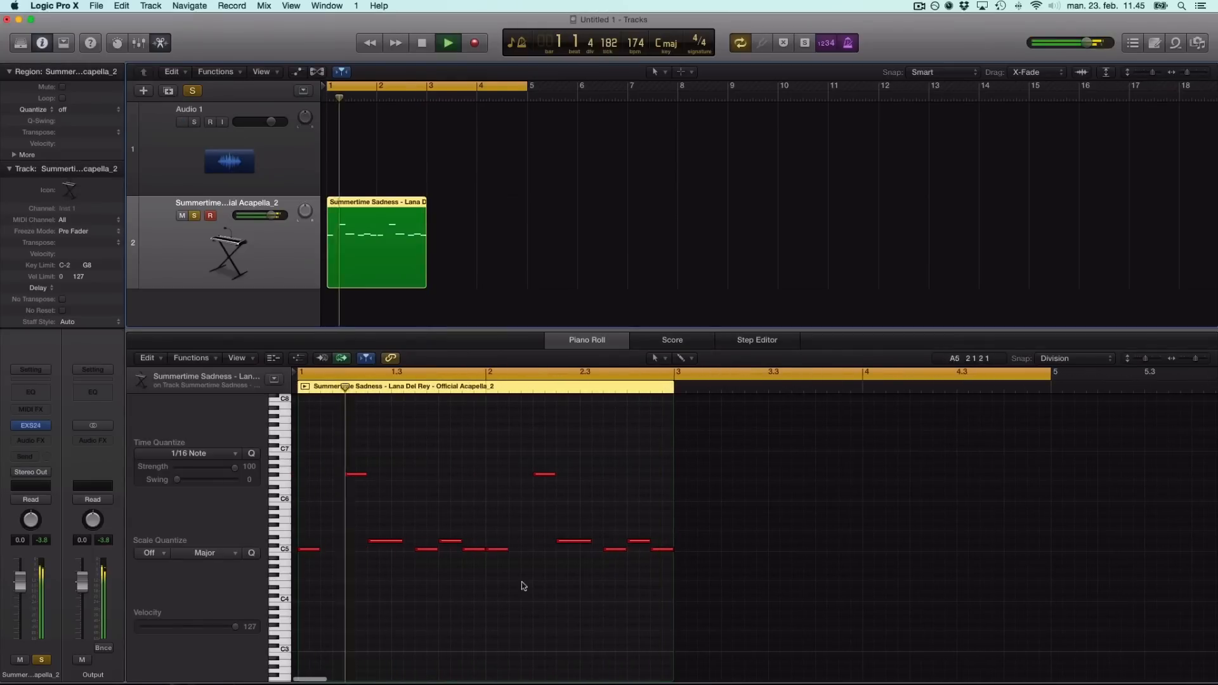
Add a Channel EQ to the melody and raise its low cut to remove bass.
left_click(37, 394)
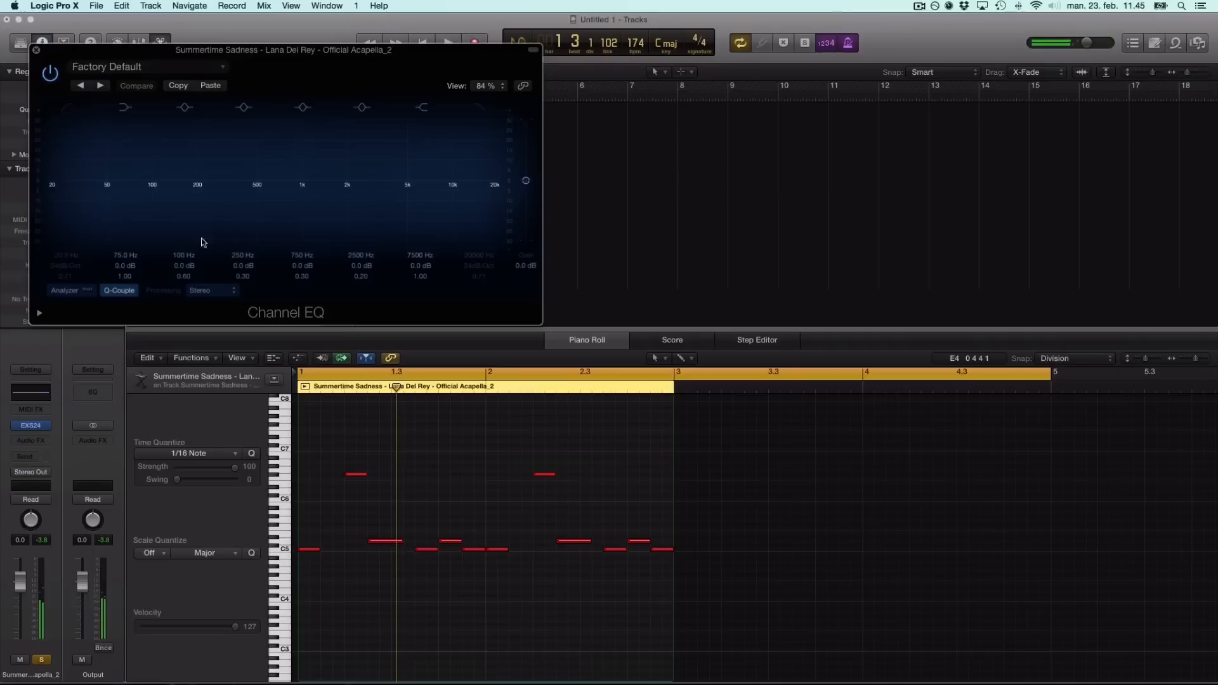
left_click_drag(177, 211, 209, 210)
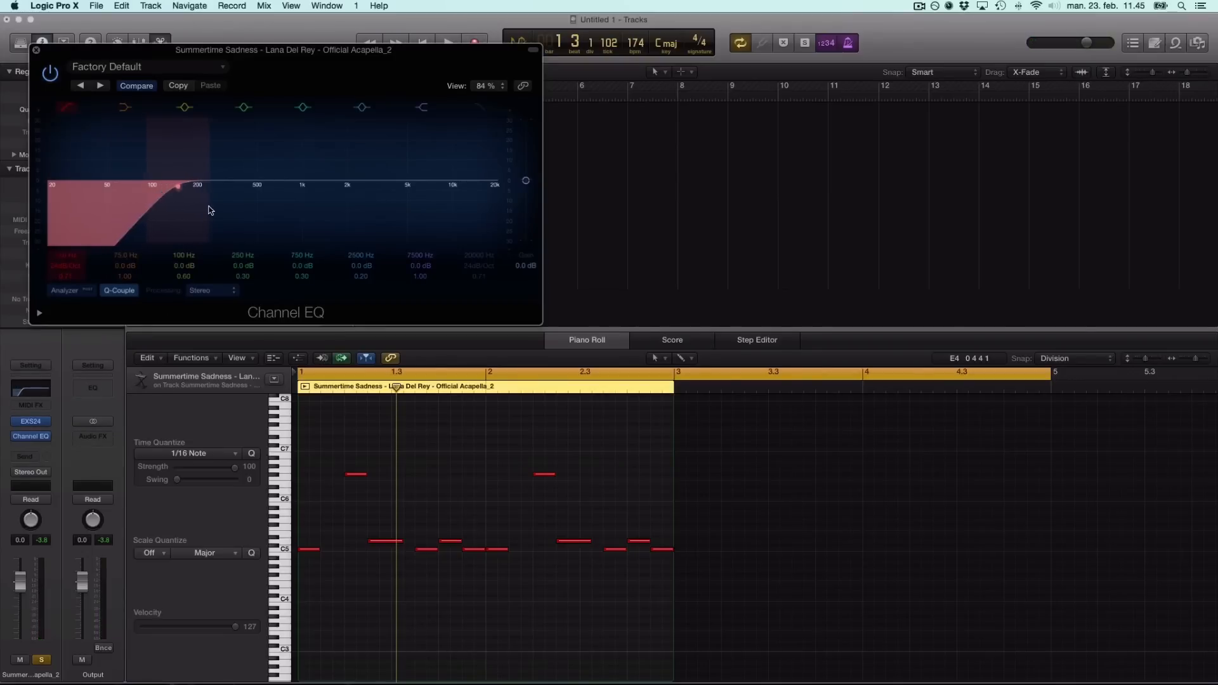
left_click(36, 50)
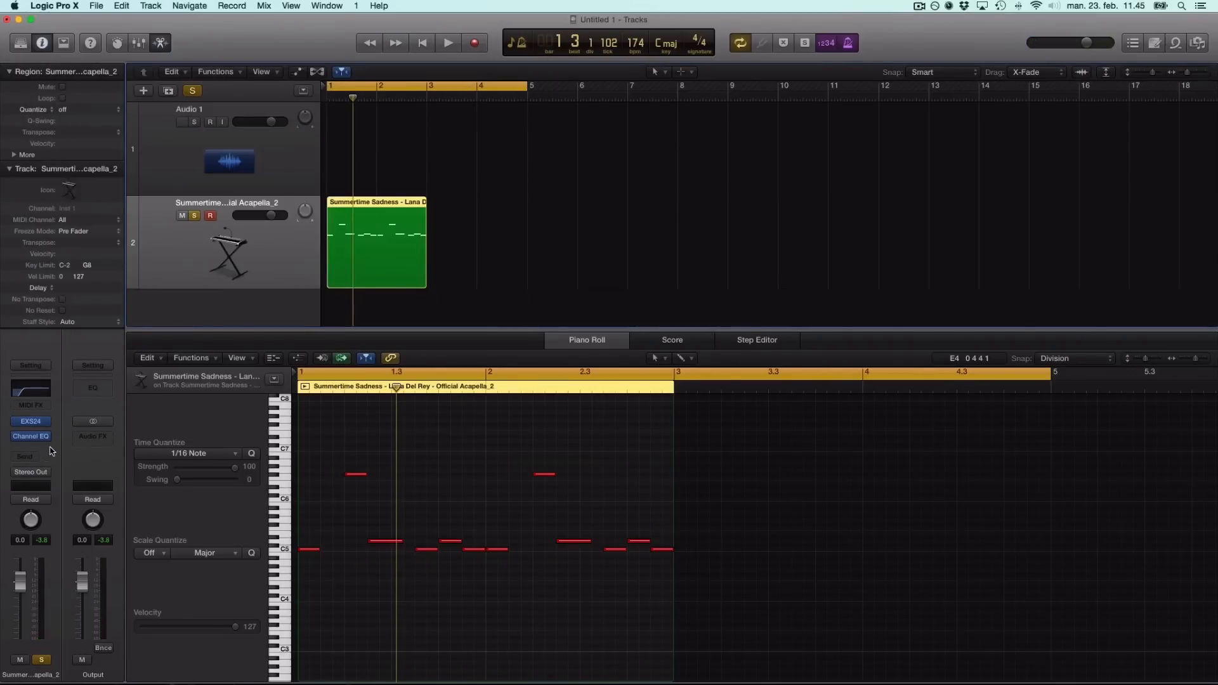
Insert an Exciter with the Add Silver preset and audition it.
left_click(49, 447)
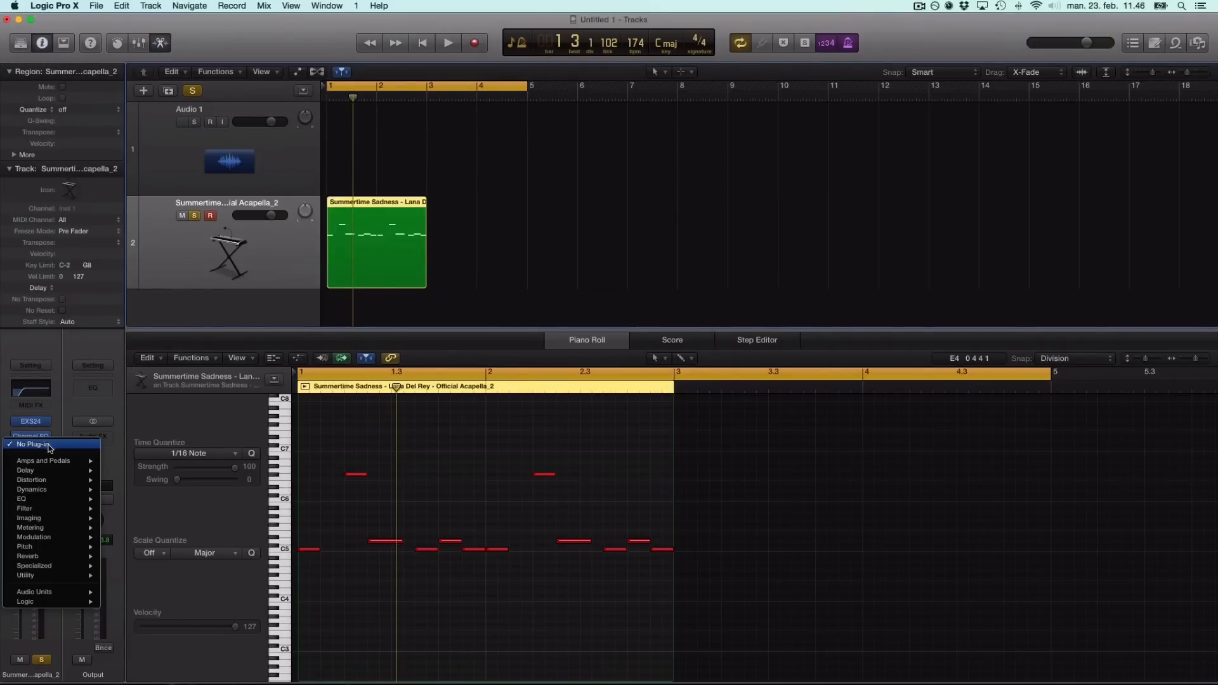
mouse_move(66, 564)
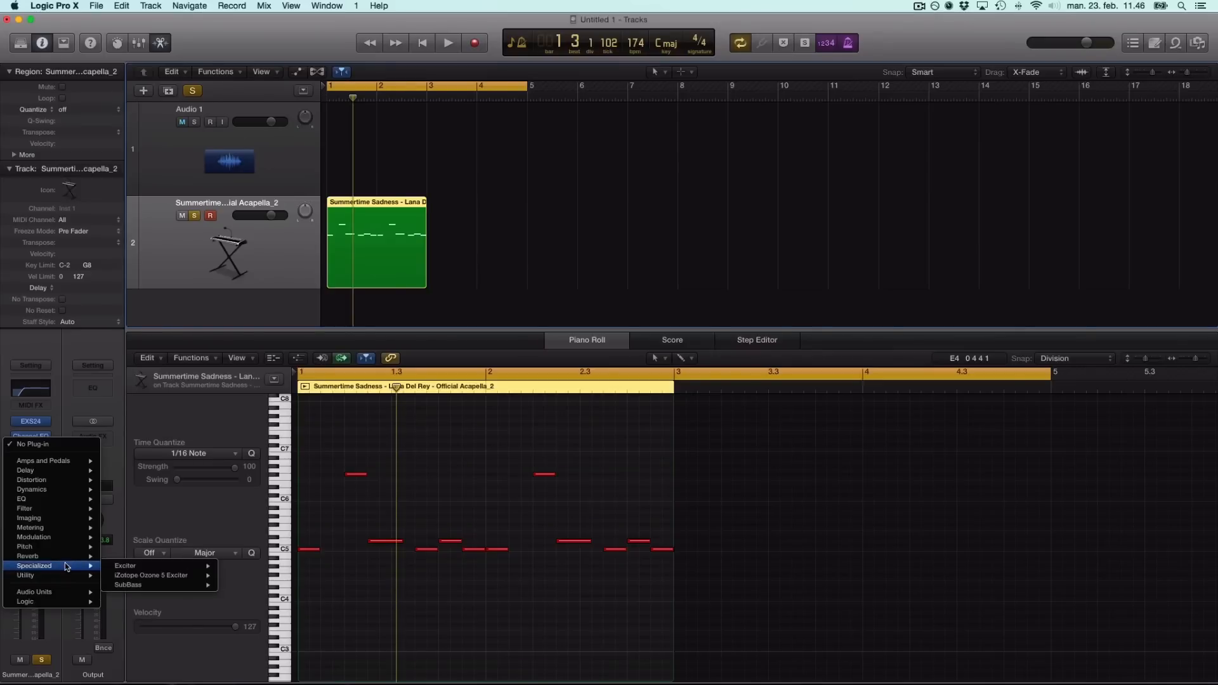
left_click(237, 566)
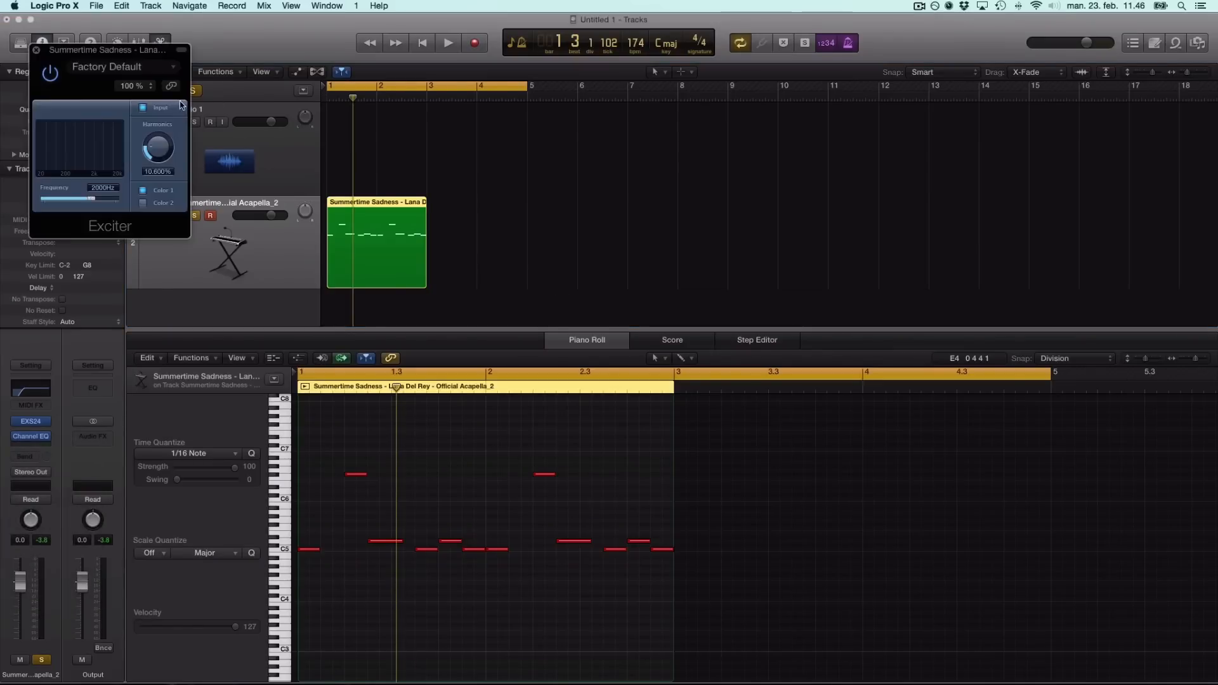
left_click(171, 66)
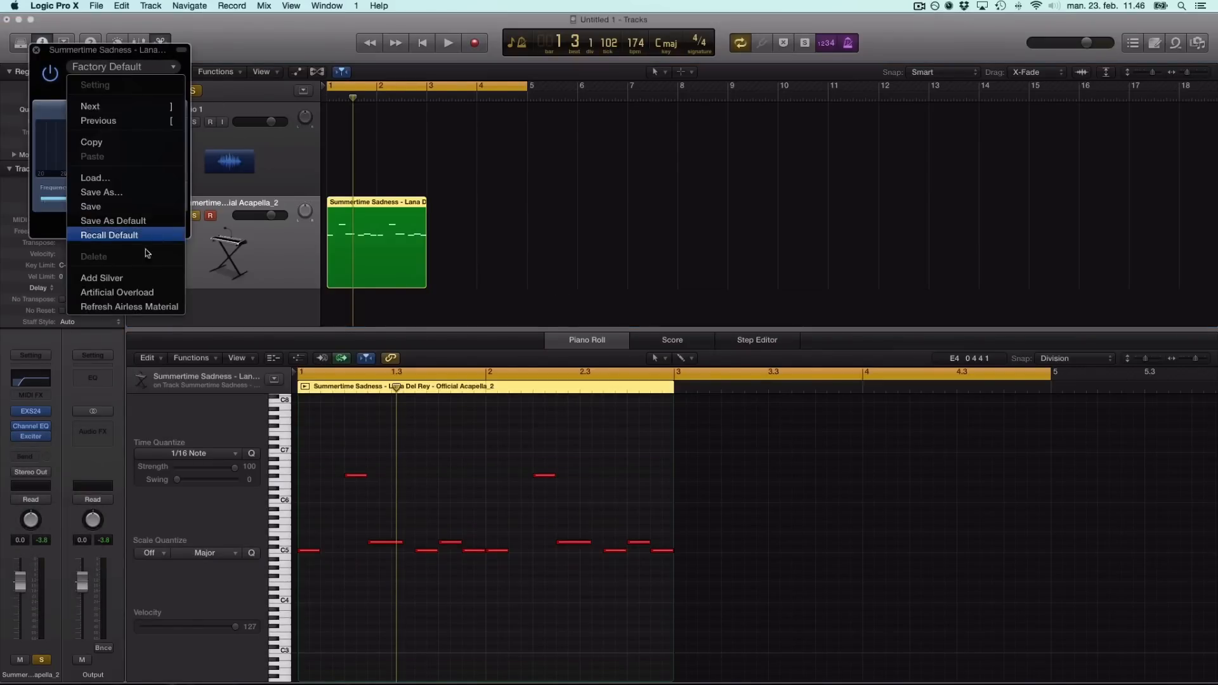
left_click(127, 279)
key("space")
left_click(36, 50)
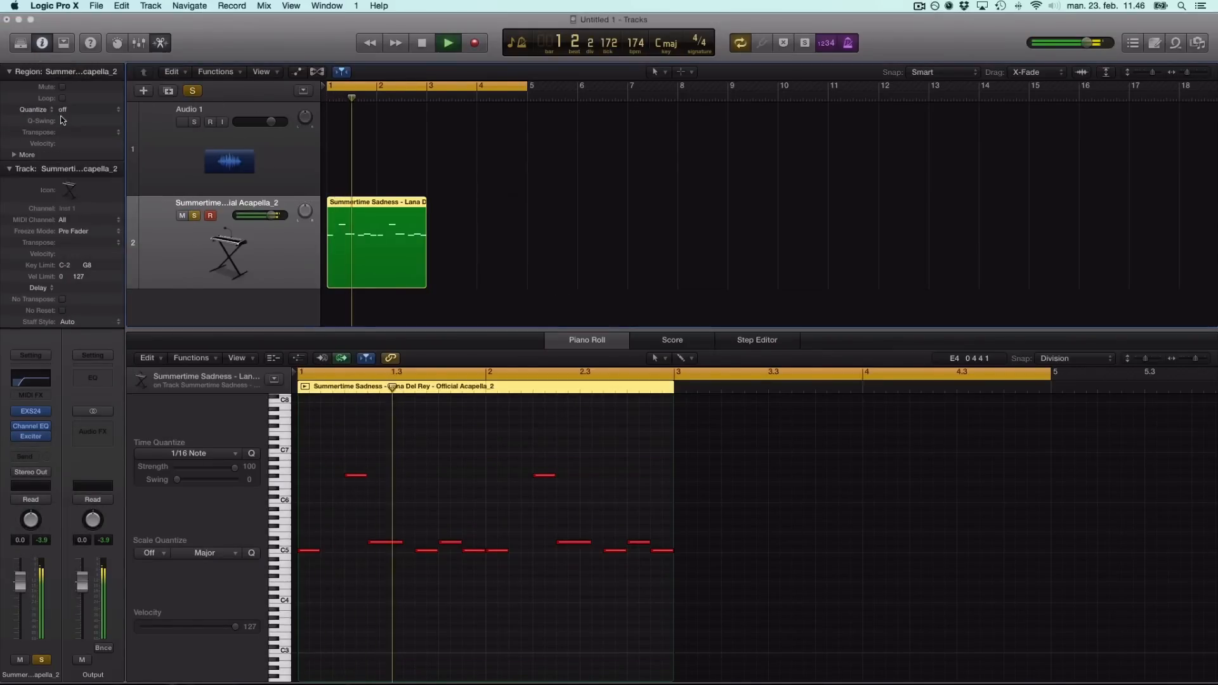
Insert a stereo Toraverb after the Exciter.
key("space")
left_click(49, 447)
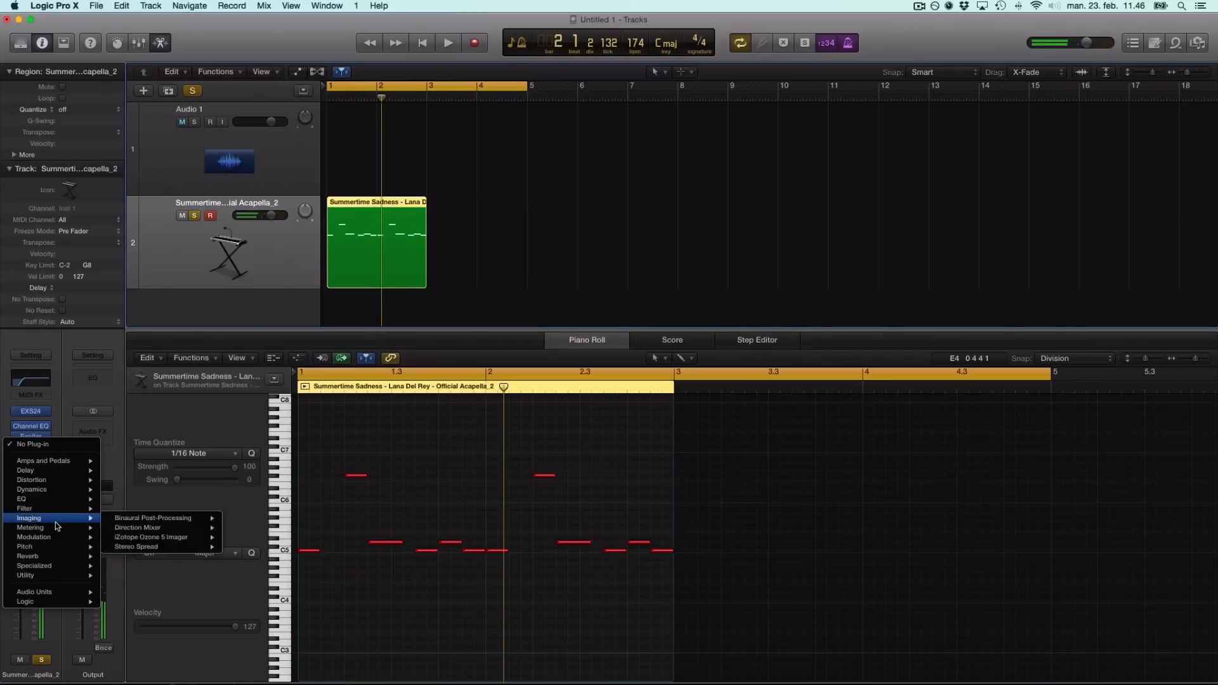
mouse_move(60, 521)
mouse_move(58, 556)
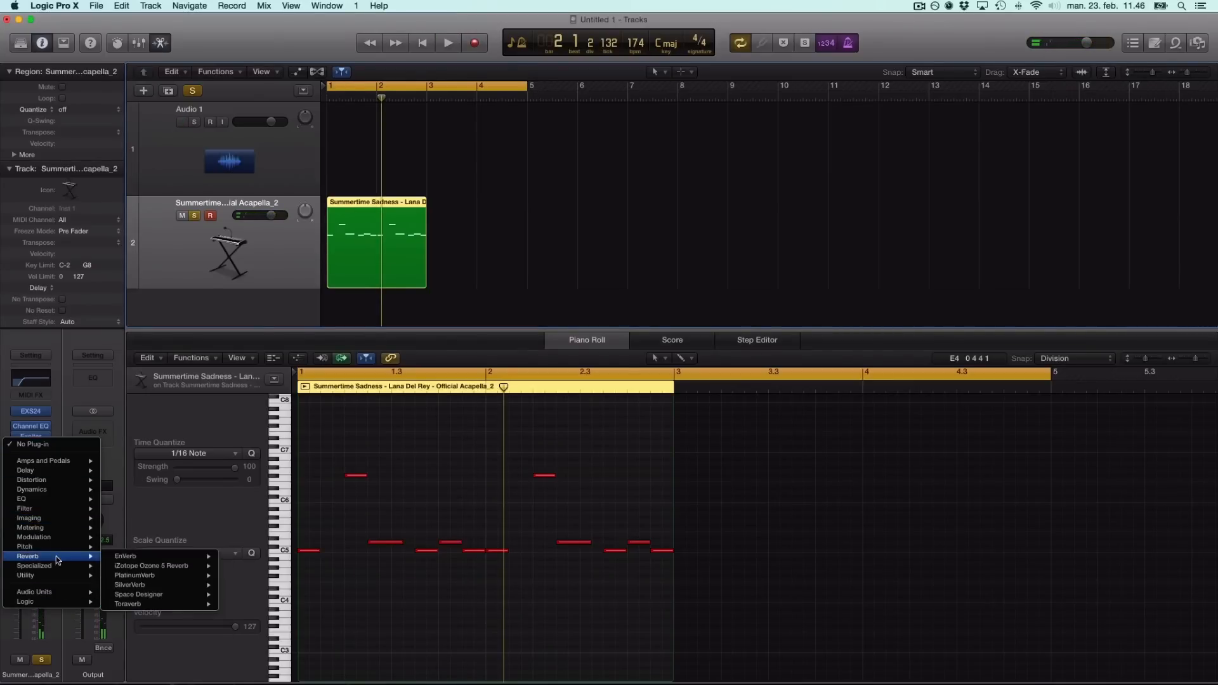
left_click(243, 607)
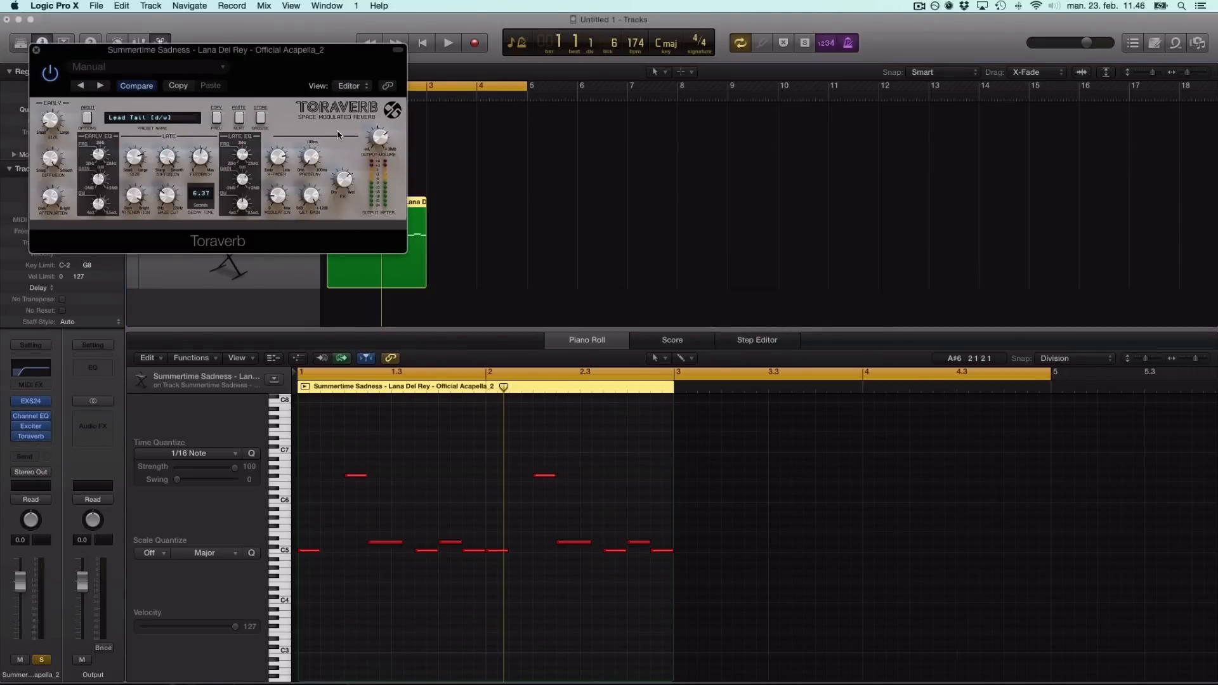
Set the Toraverb's dry/wet mix to 59/41% while listening to playback.
key("space")
key("space")
left_click_drag(347, 182, 338, 211)
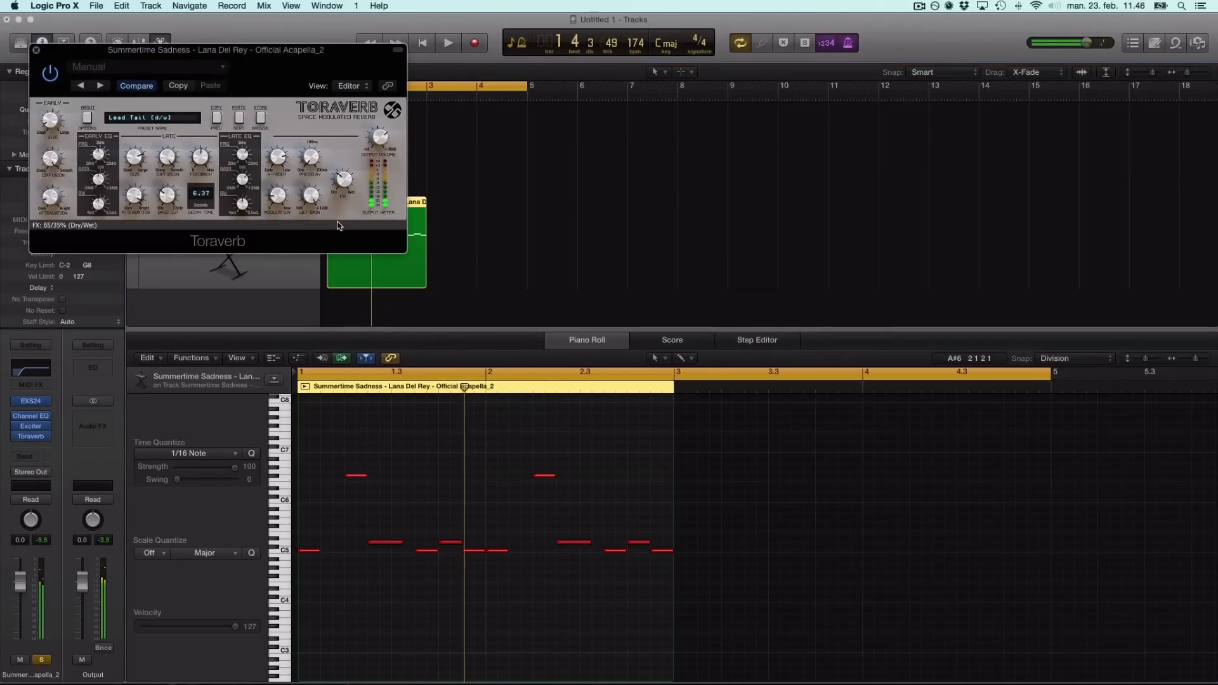
key("space")
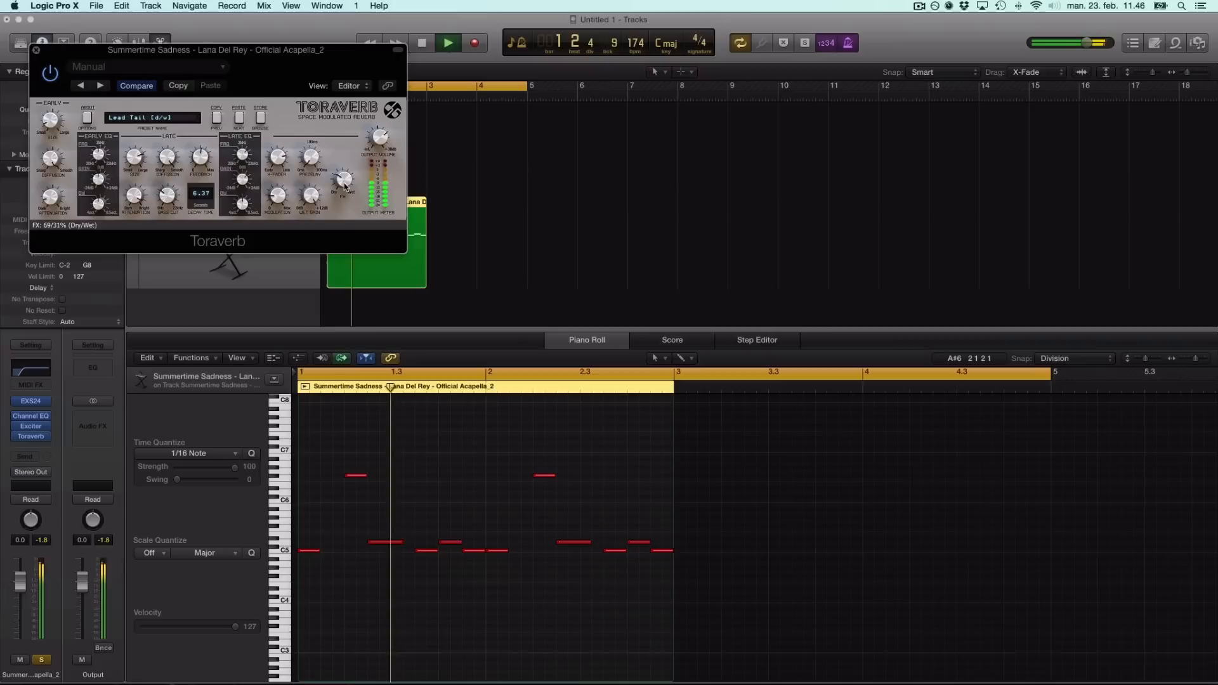
left_click_drag(343, 181, 340, 181)
key("space")
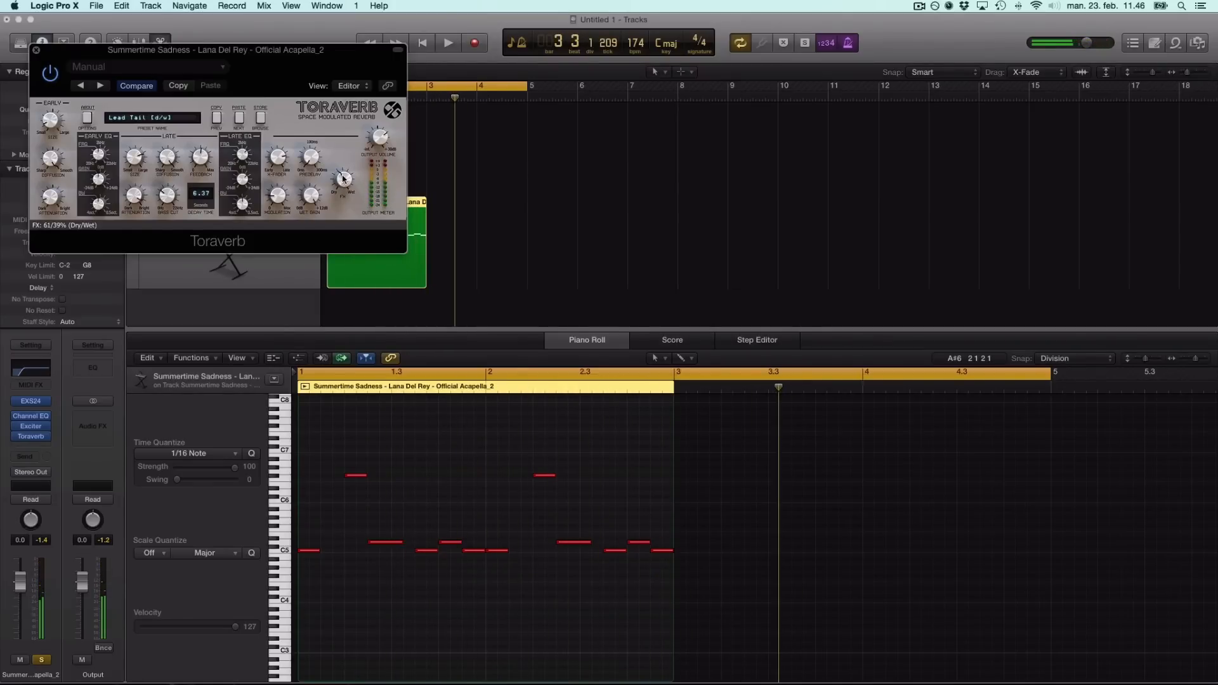
left_click(36, 50)
Insert a stereo Tape Delay after the Toraverb and load its Echo preset.
left_click(49, 445)
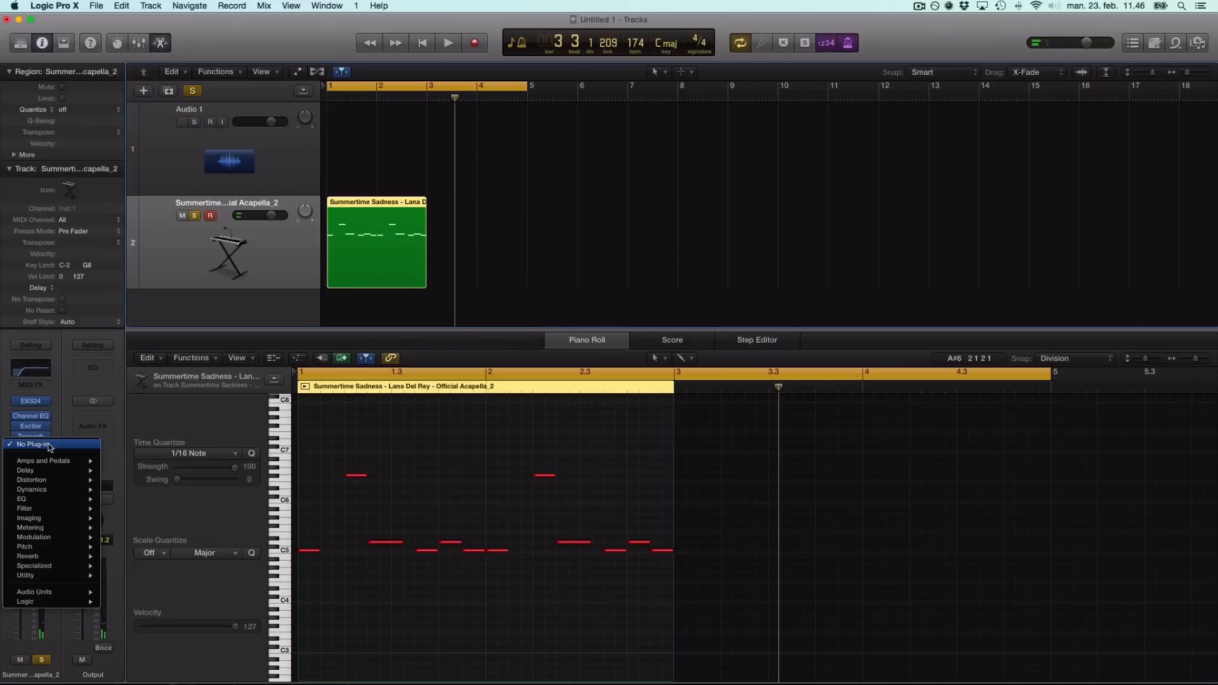
mouse_move(60, 471)
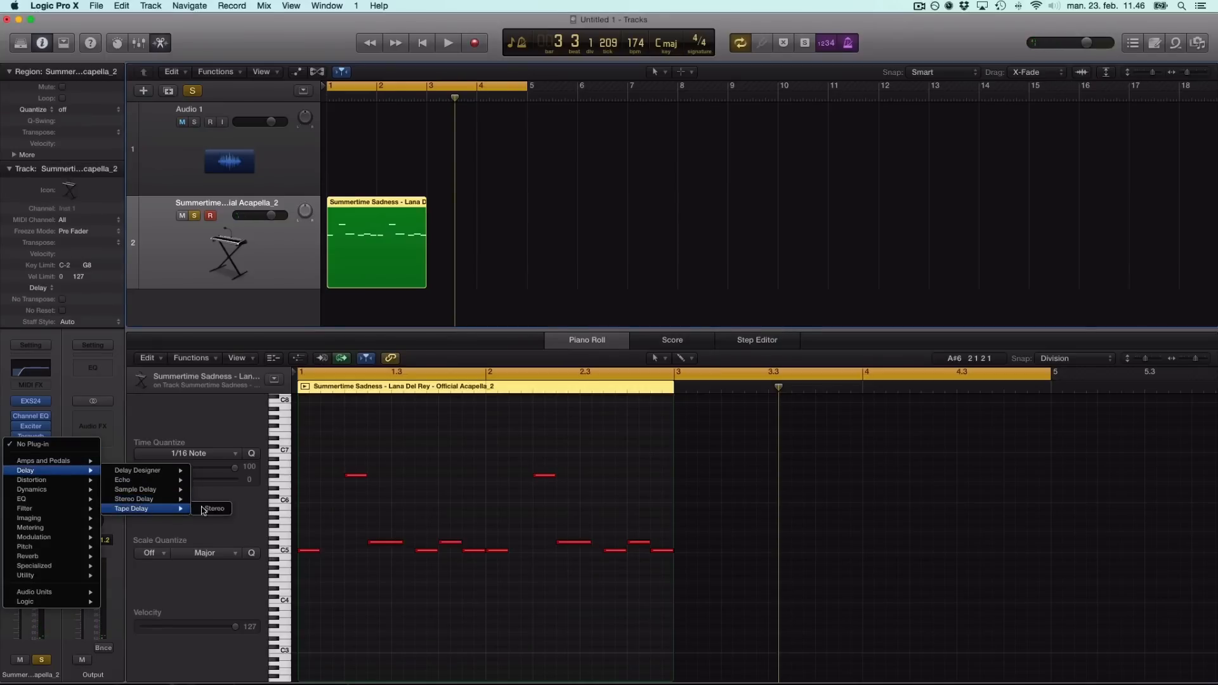
left_click(203, 509)
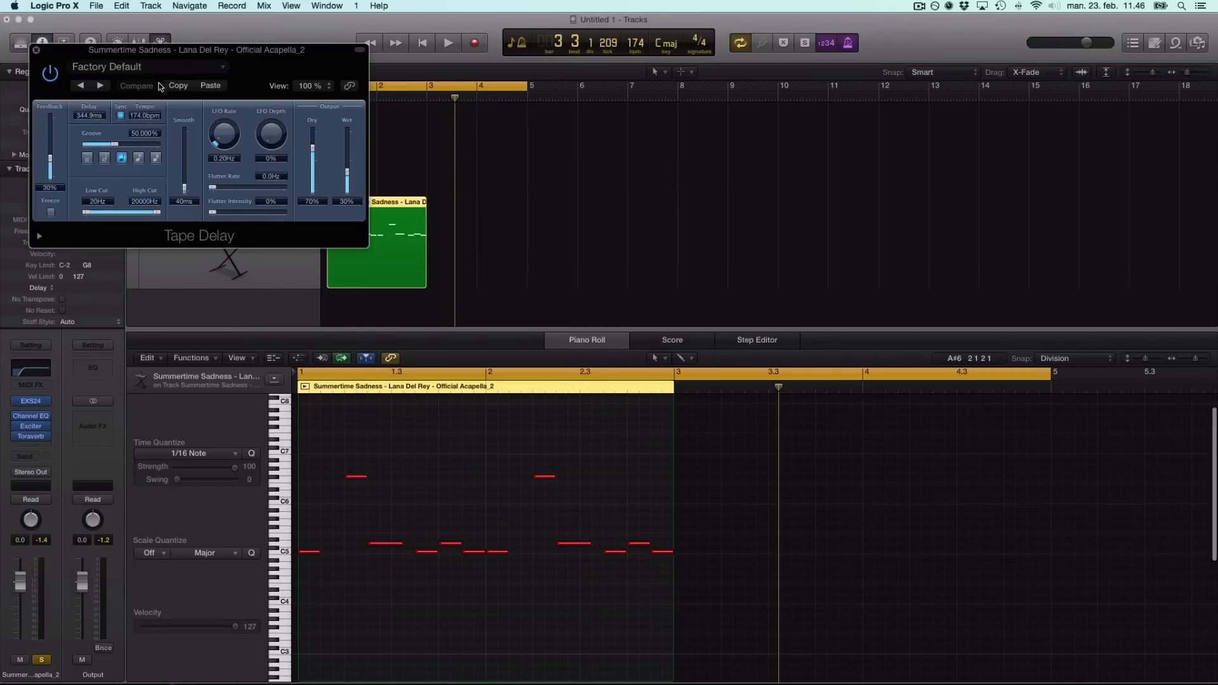
left_click(166, 71)
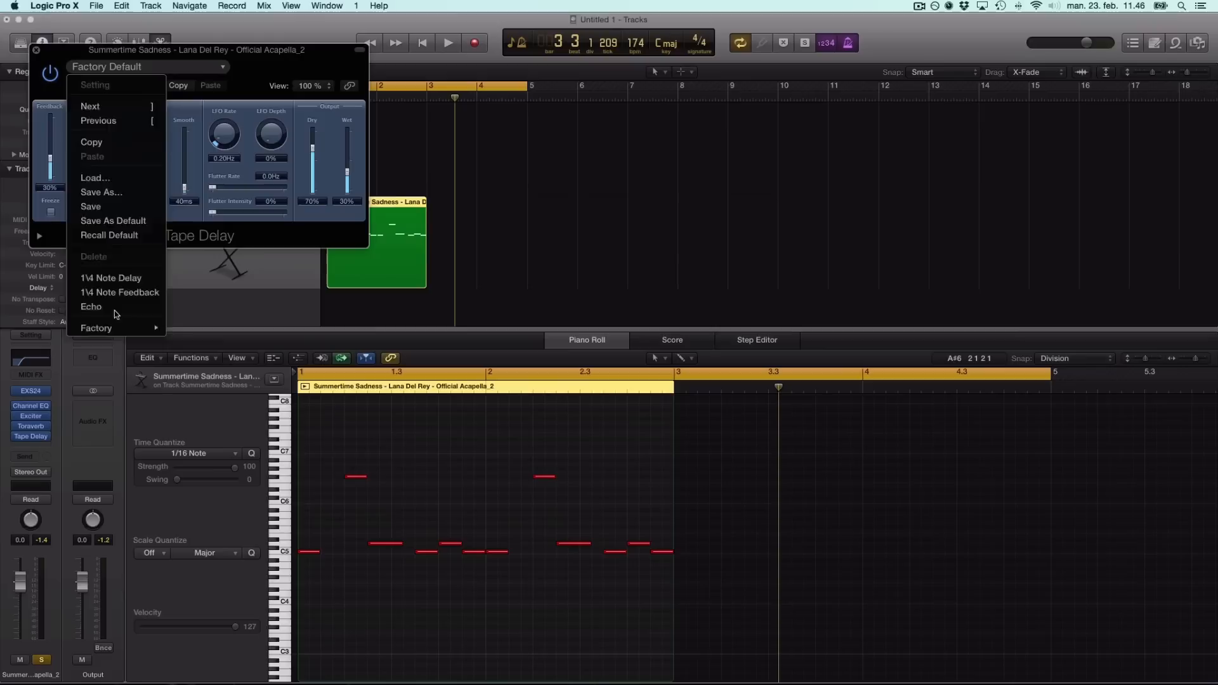
left_click(101, 307)
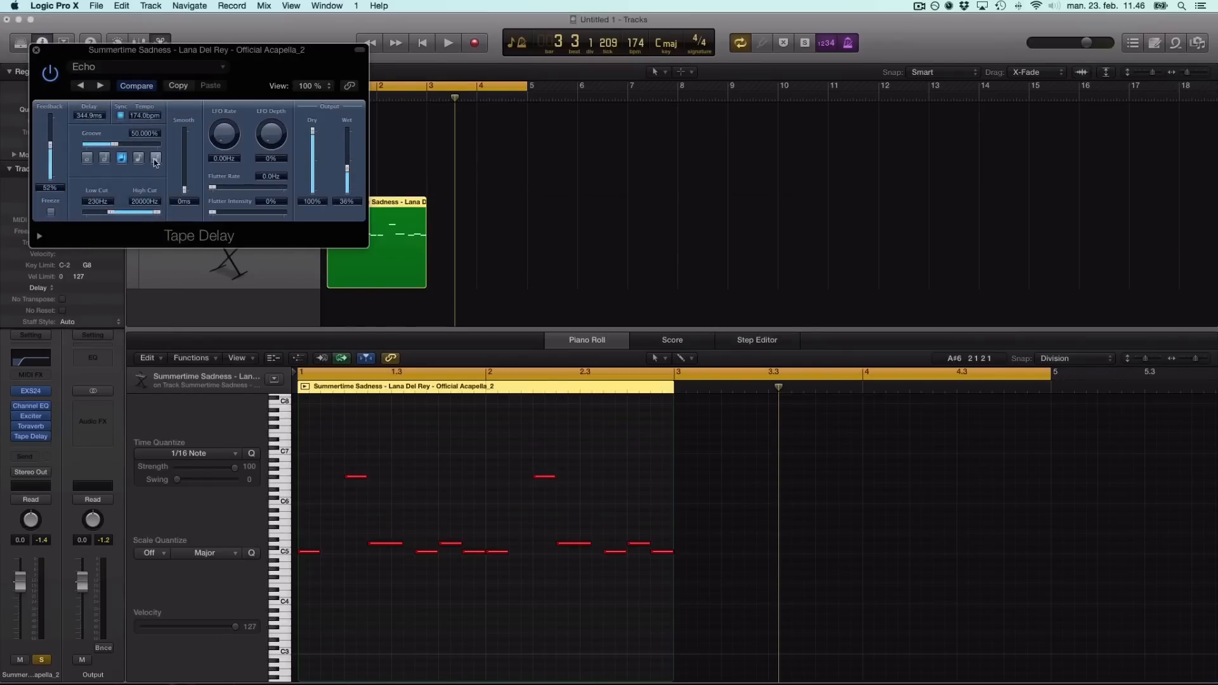
Turn the Tape Delay's wet level down to about 14% while auditioning.
key("space")
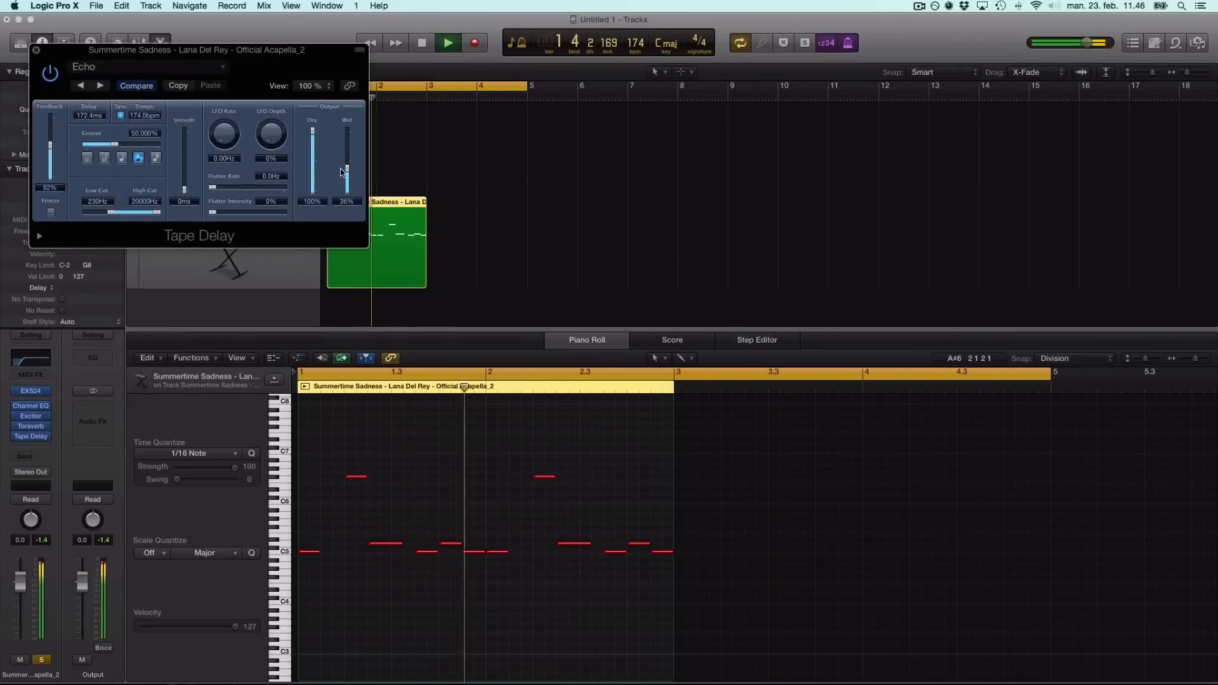
left_click_drag(348, 176, 347, 189)
key("space")
key("space")
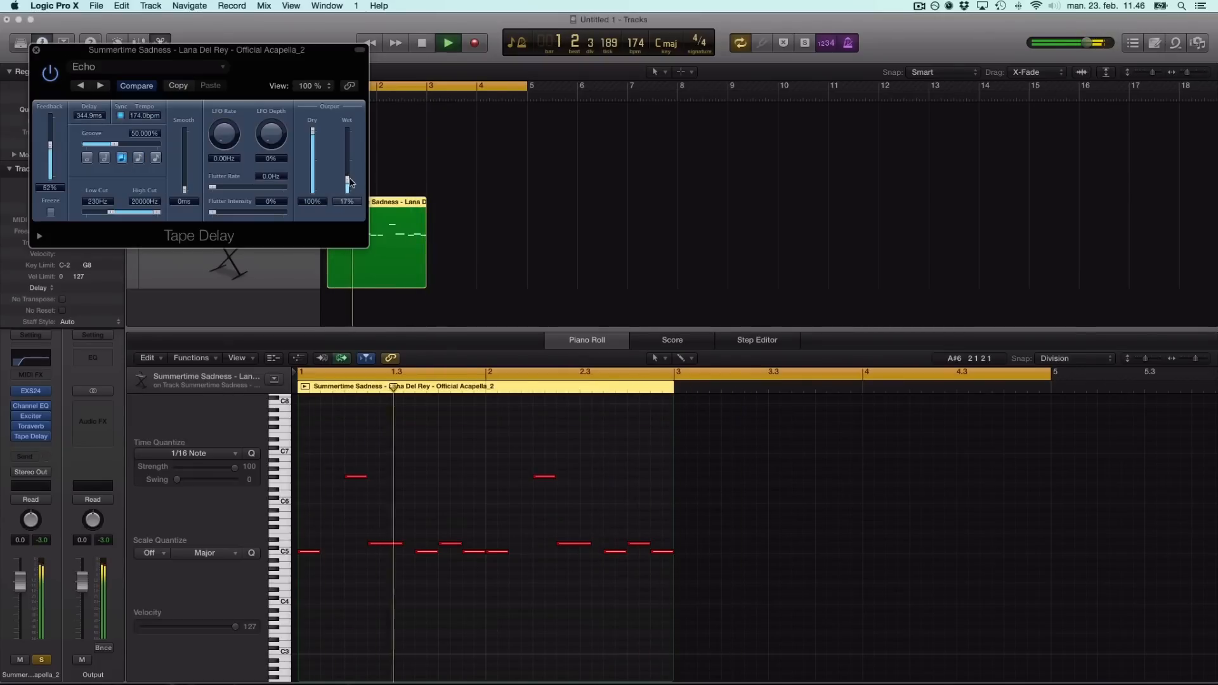
left_click_drag(348, 183, 348, 185)
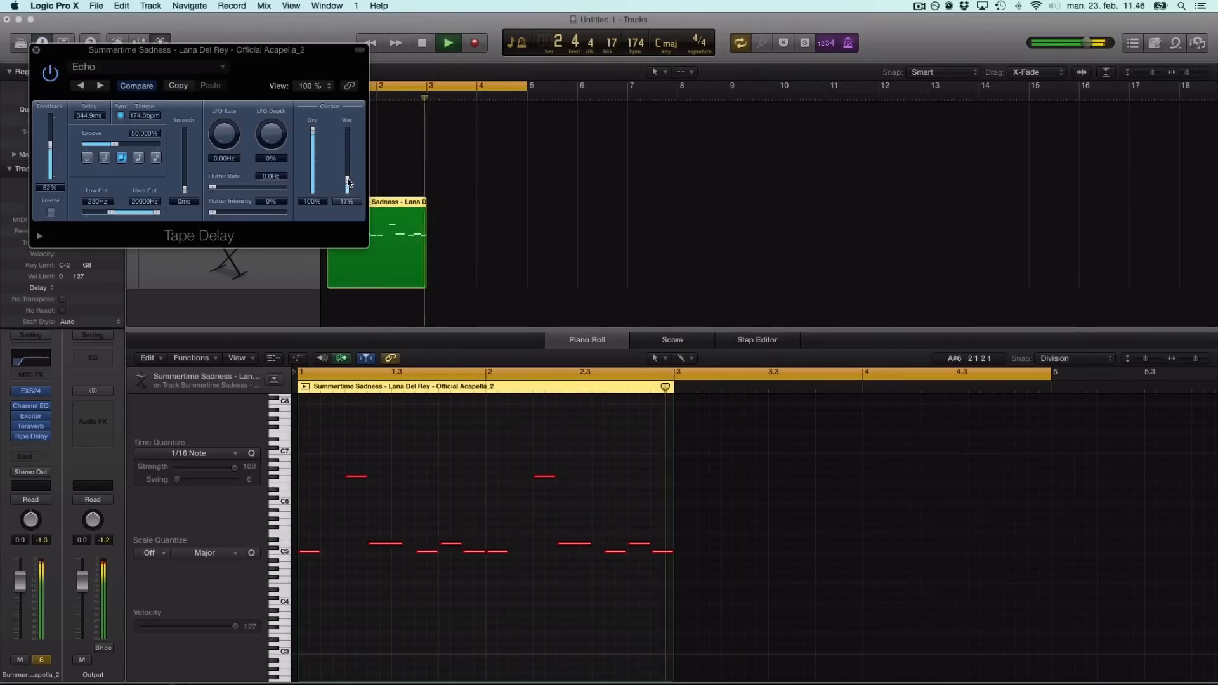
key("space")
key("space")
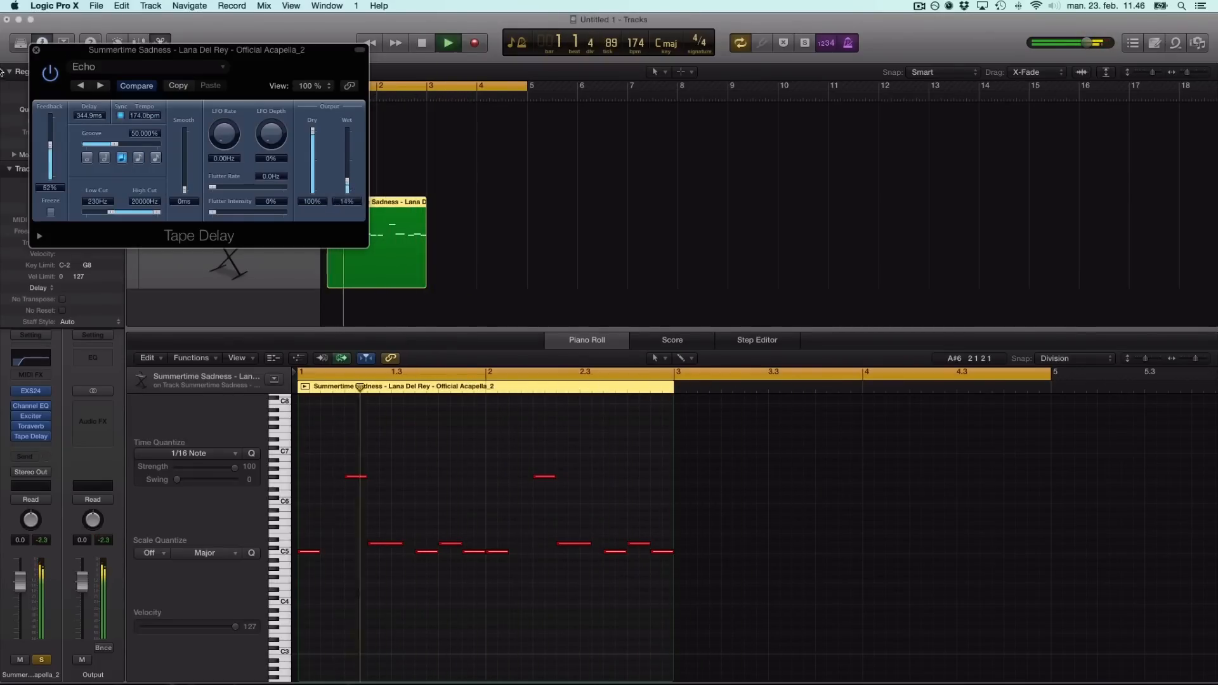
left_click(38, 51)
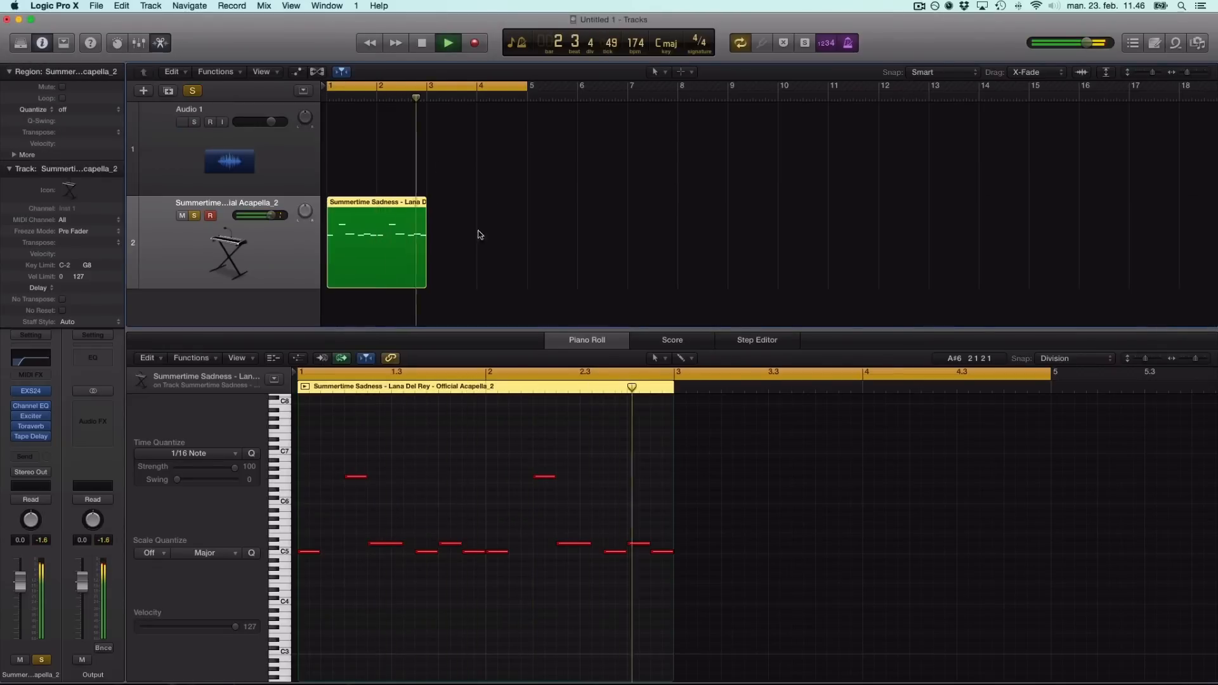
Copy the melody region to bar 3 and open the first region's notes.
key("space")
left_click_drag(400, 252, 448, 256)
left_click(537, 229)
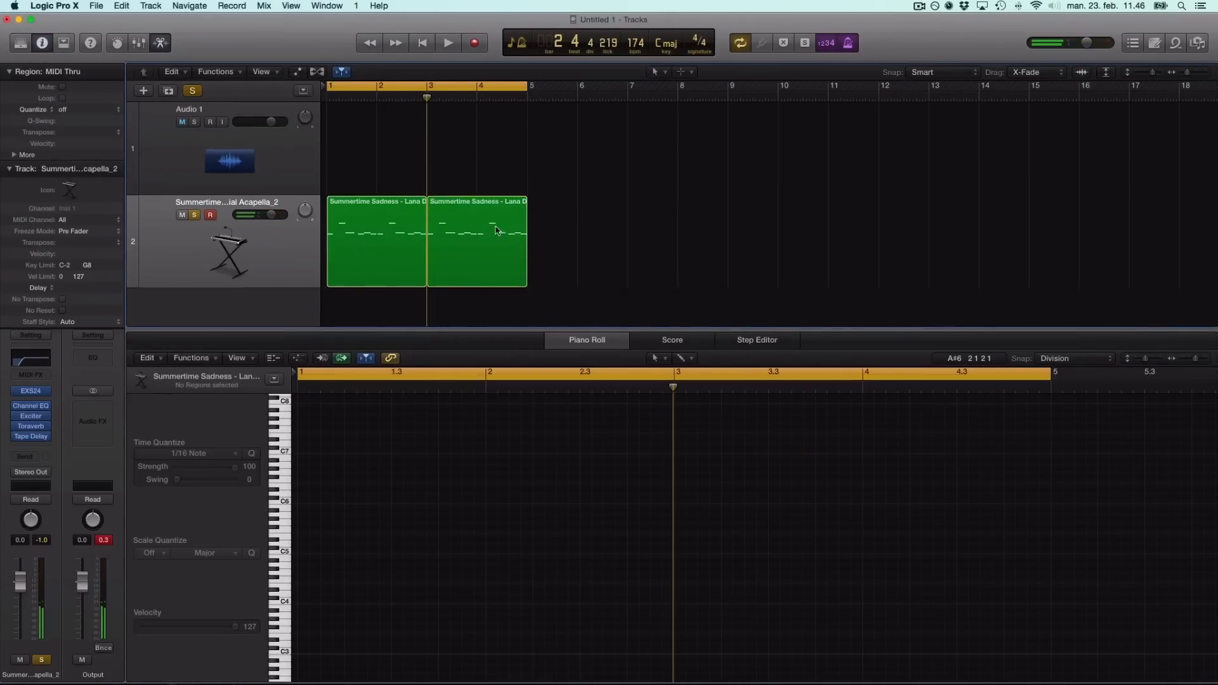
left_click(376, 236)
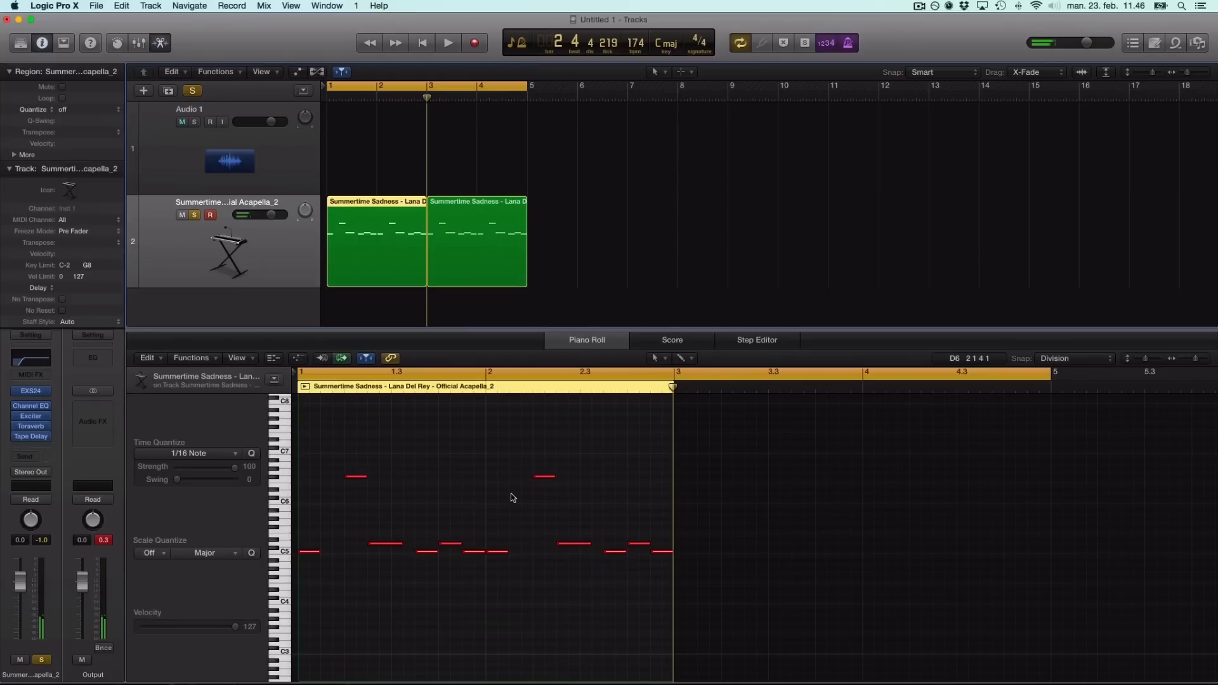
Raise the bar 2 note and the high note, and move D5 up to G5.
left_click_drag(498, 555, 499, 521)
key("space")
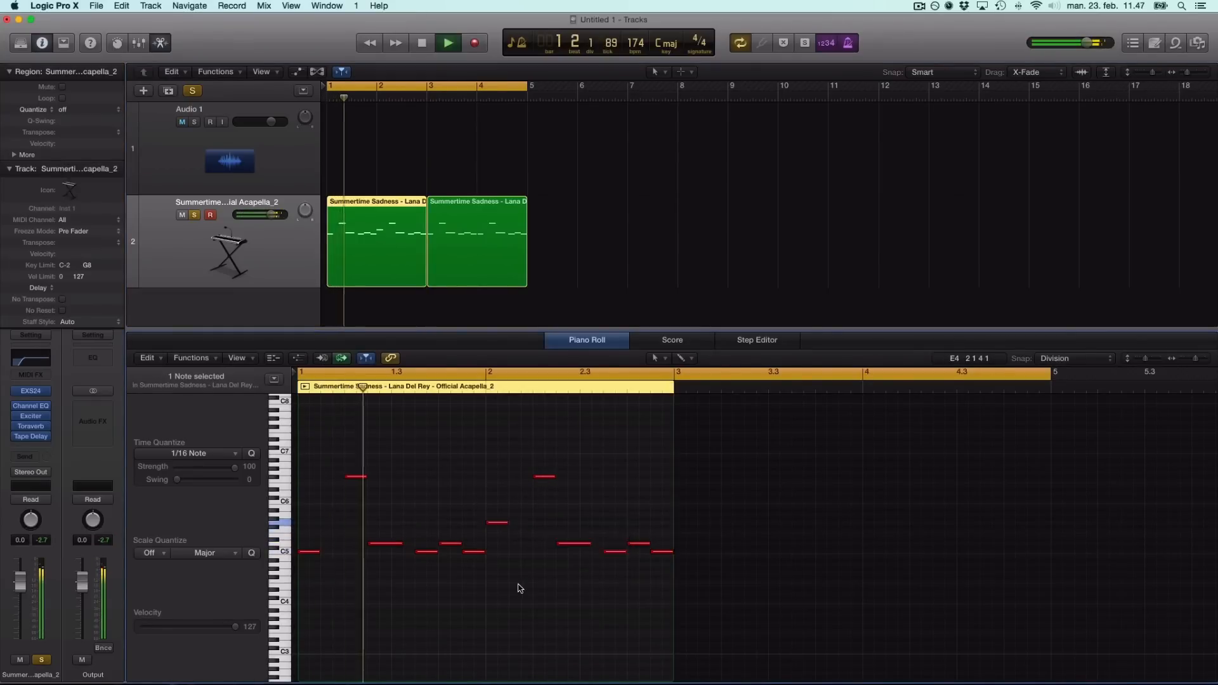
key("space")
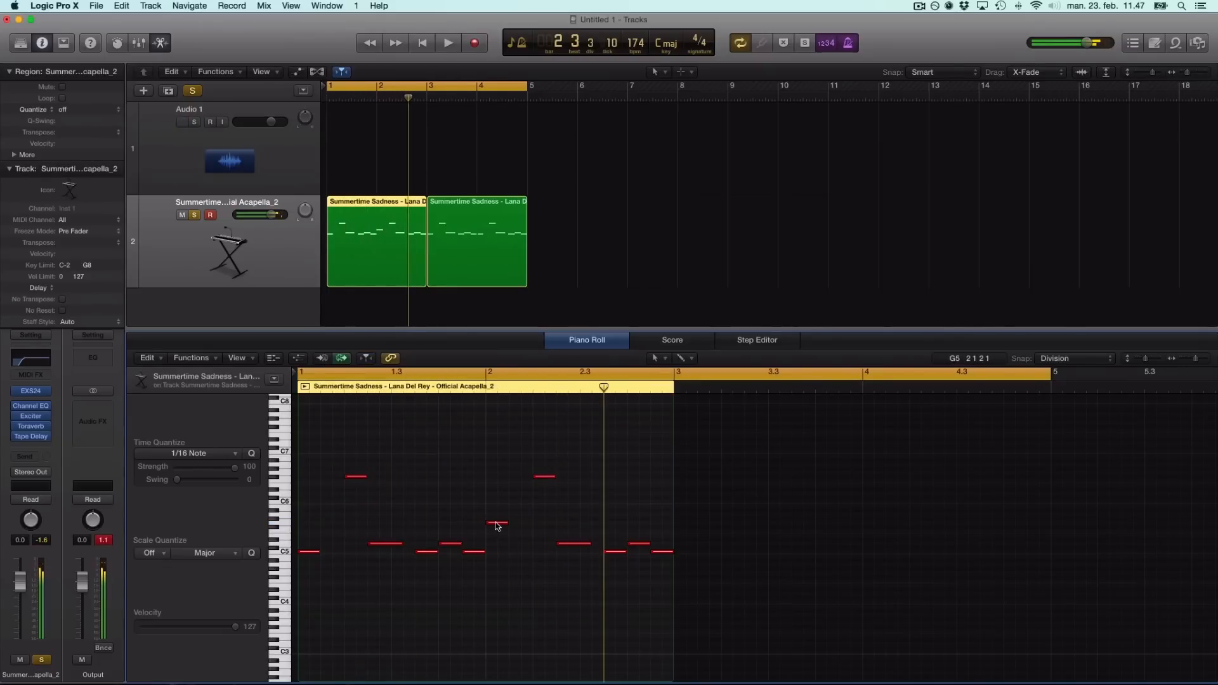
left_click_drag(496, 522, 496, 567)
left_click(532, 576)
key("space")
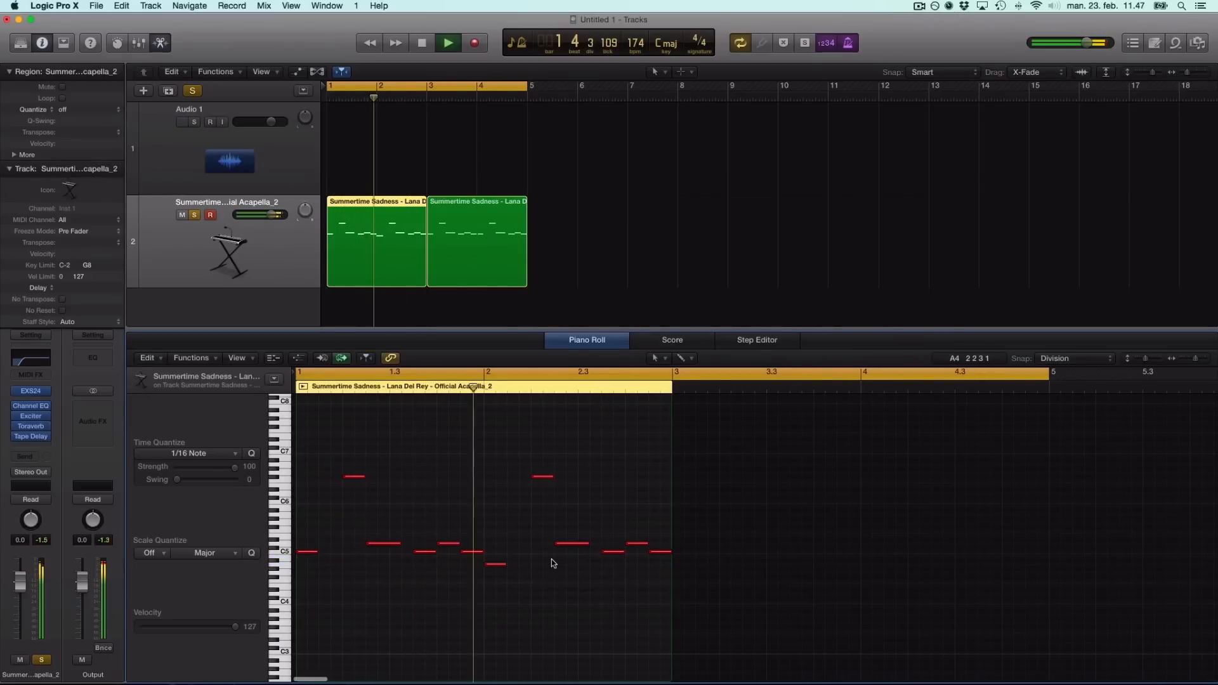
key("space")
left_click_drag(543, 477, 543, 461)
left_click(543, 500)
key("space")
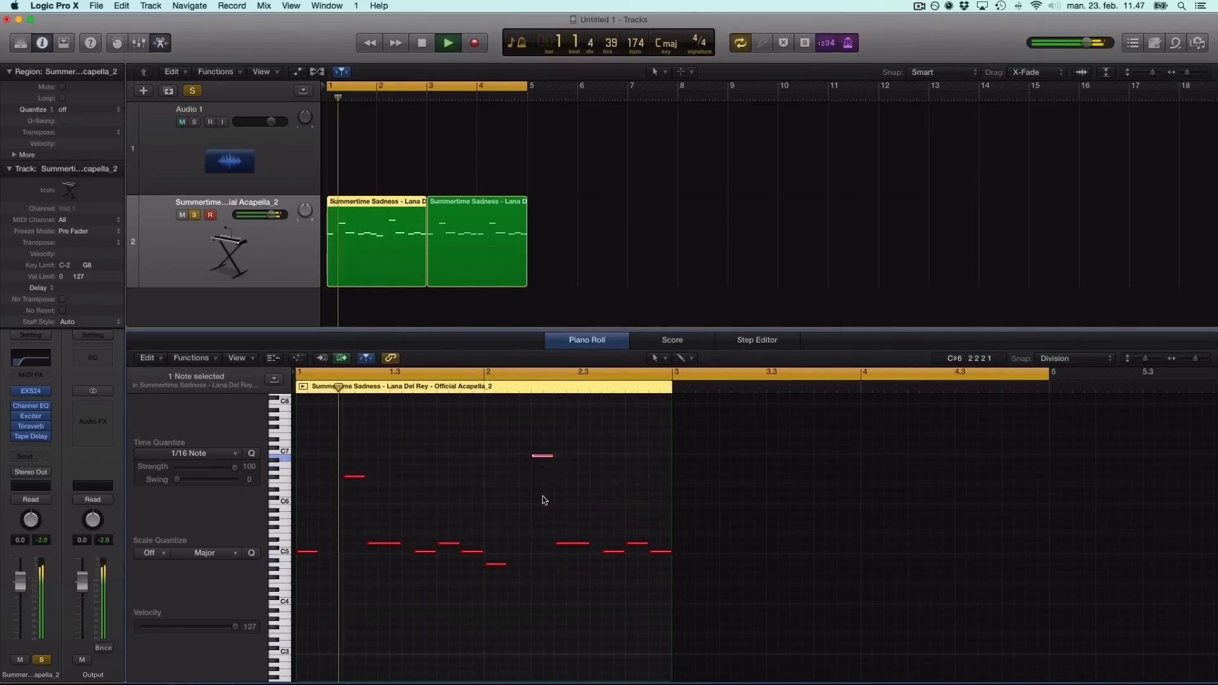
key("space")
left_click_drag(569, 543, 569, 526)
left_click(561, 565)
key("space")
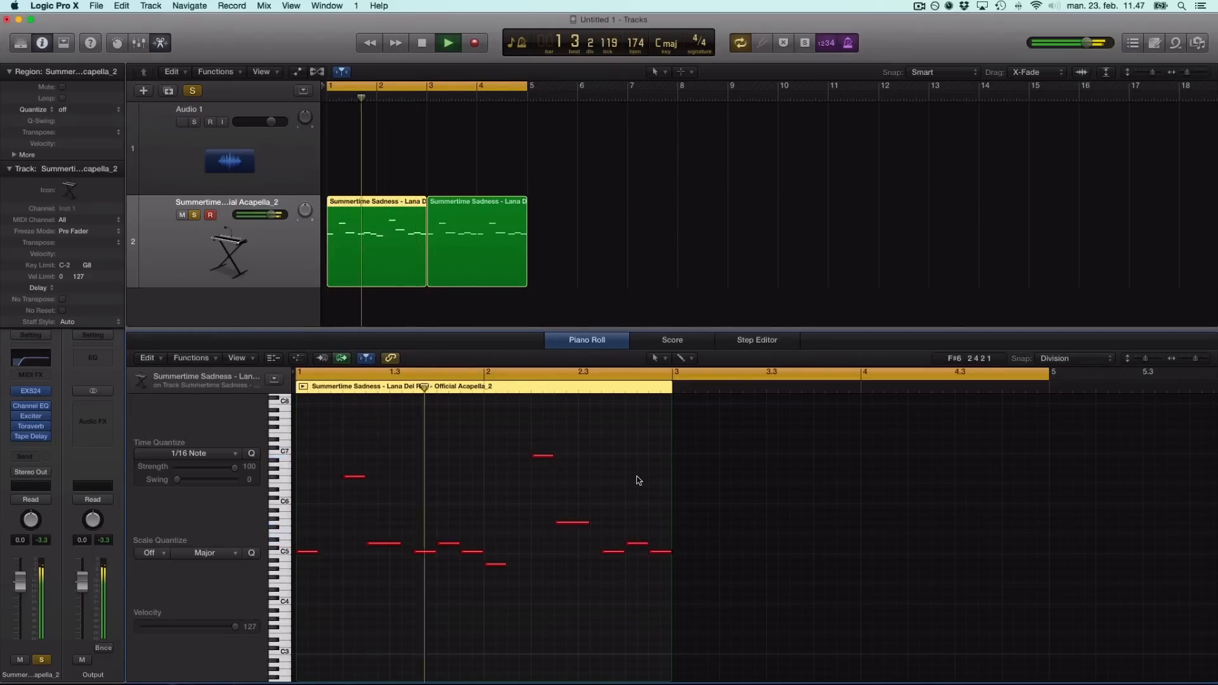
key("space")
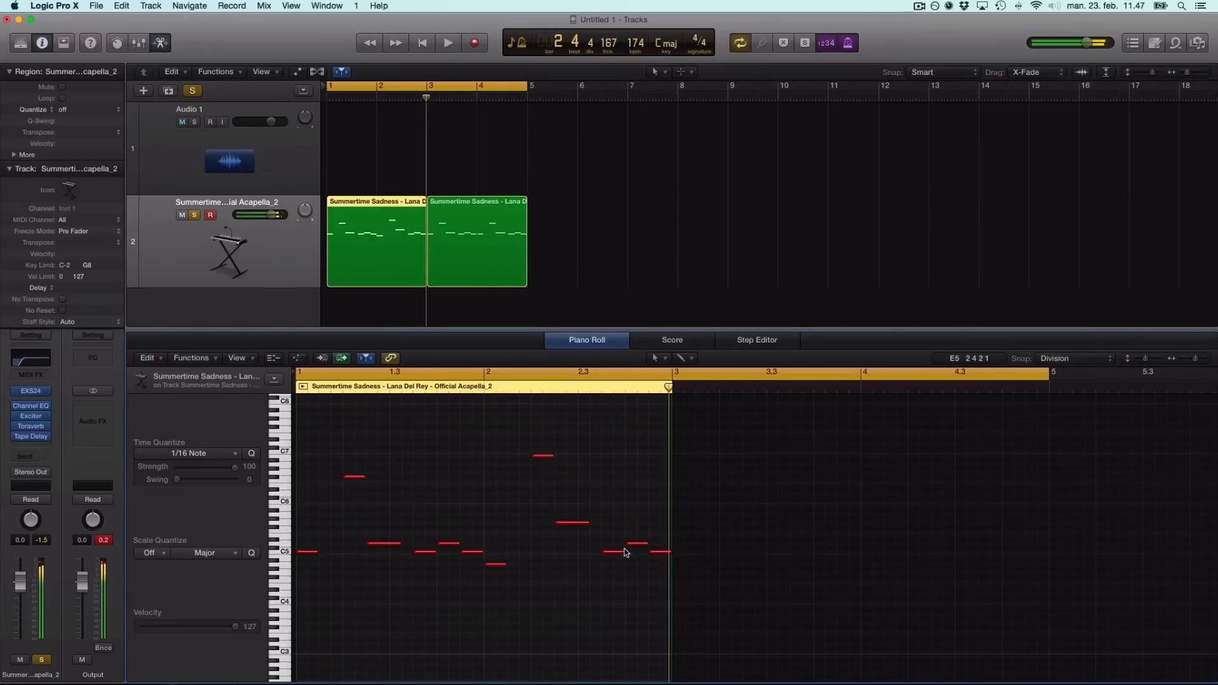
Lower the C5 note to A4 and a later note, then raise a note to F#5.
left_click_drag(613, 554, 610, 568)
scroll(598, 554, "left", 1)
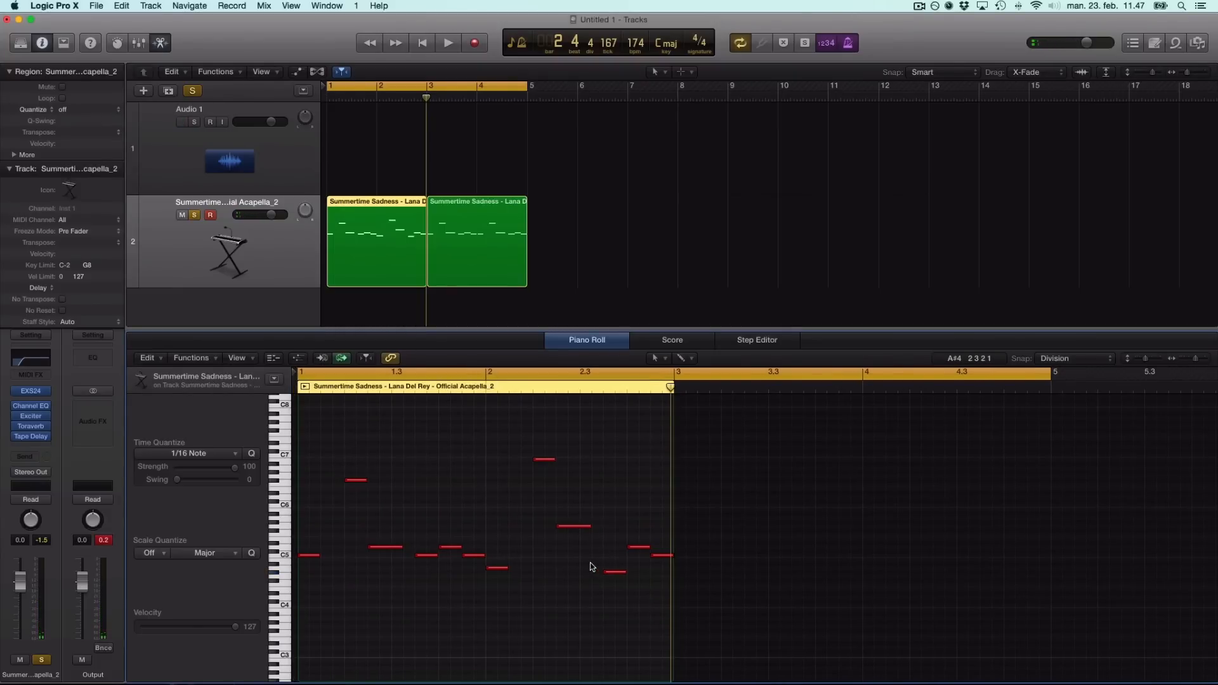
left_click_drag(613, 572, 617, 577)
key("space")
left_click(610, 484)
key("space")
left_click_drag(635, 544, 635, 527)
key("space")
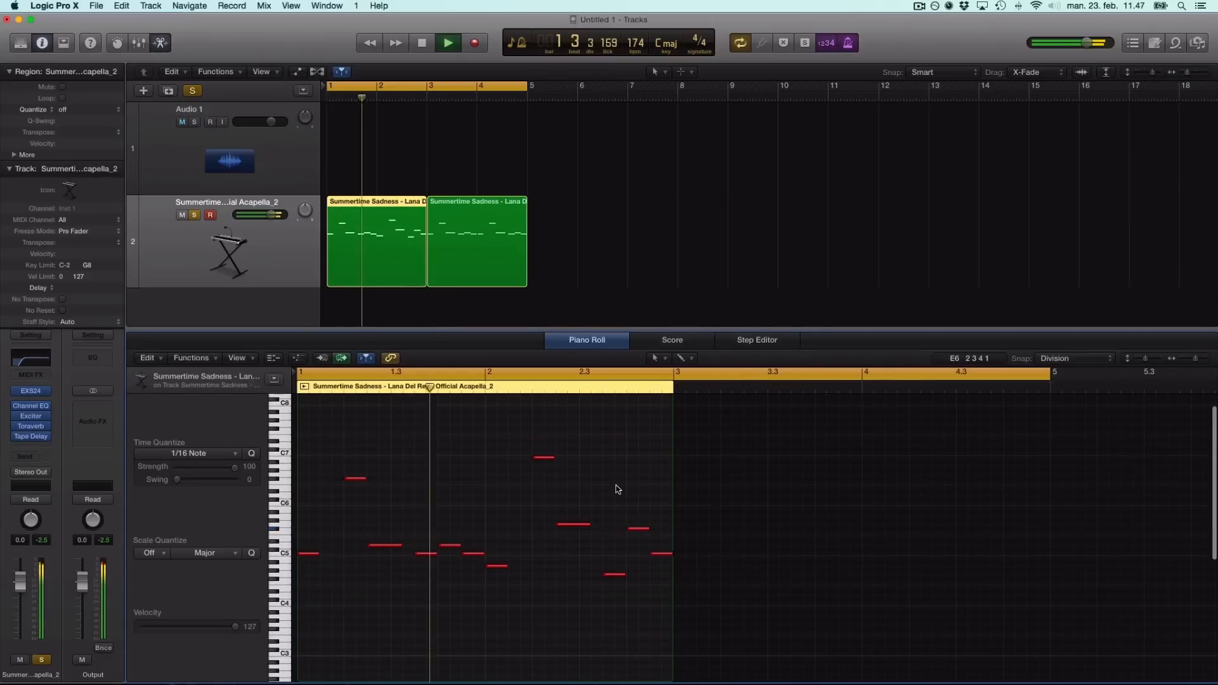
key("space")
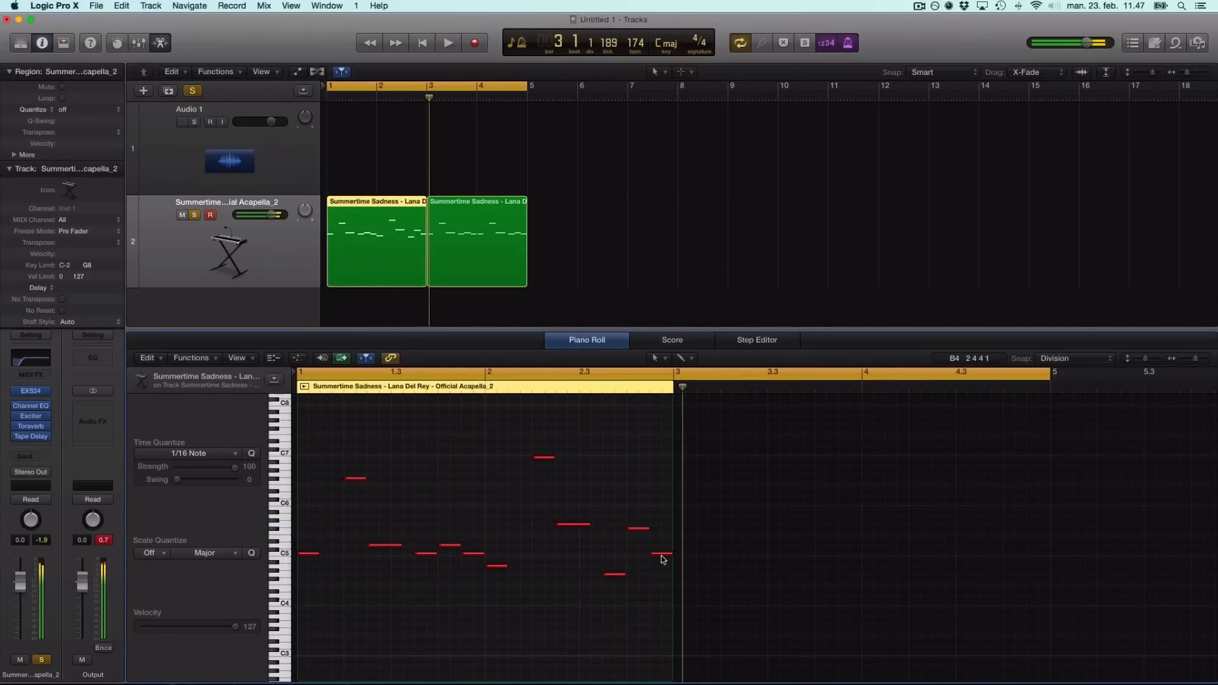
Raise the F#5 note to A5 and lift the last C5 note higher, then audition.
left_click_drag(637, 533, 636, 518)
left_click(629, 531)
key("space")
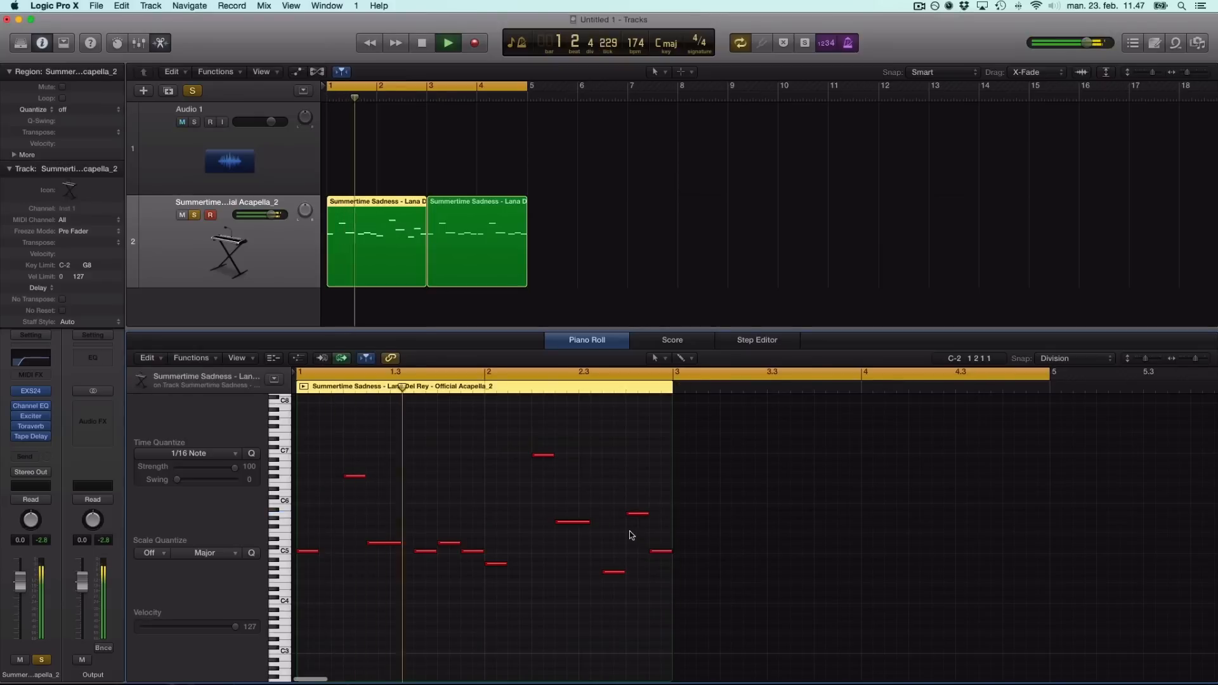
key("space")
left_click(660, 549)
left_click_drag(660, 545, 659, 507)
key("space")
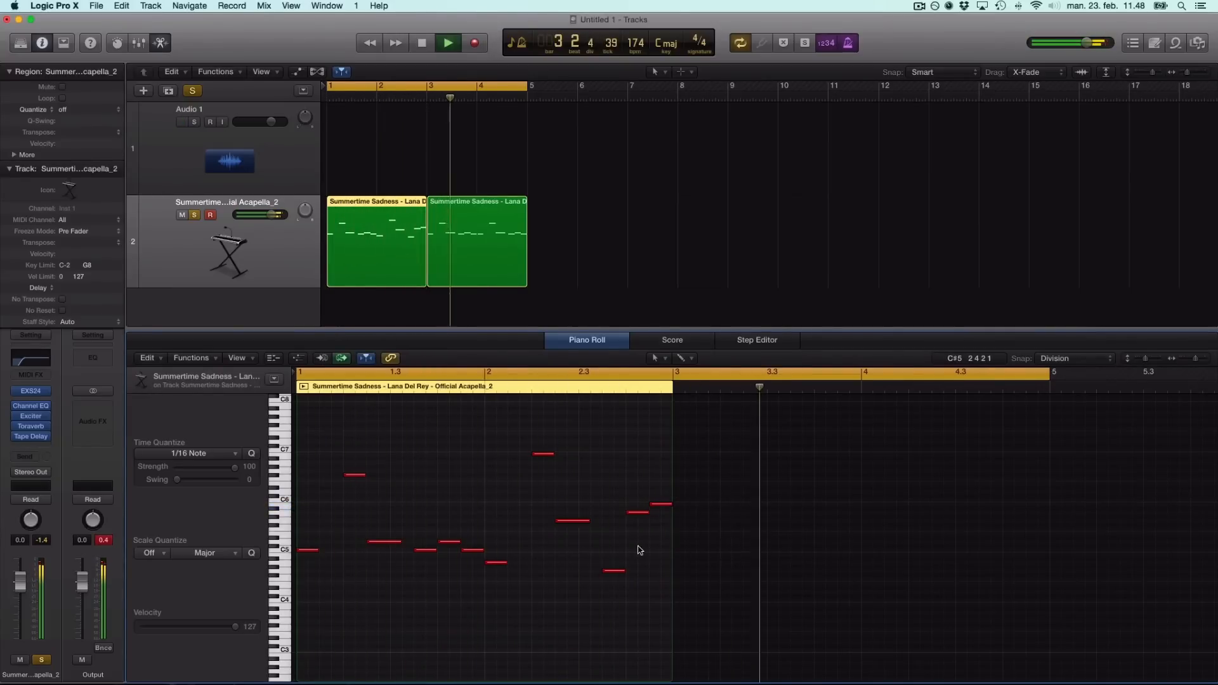
left_click(474, 241)
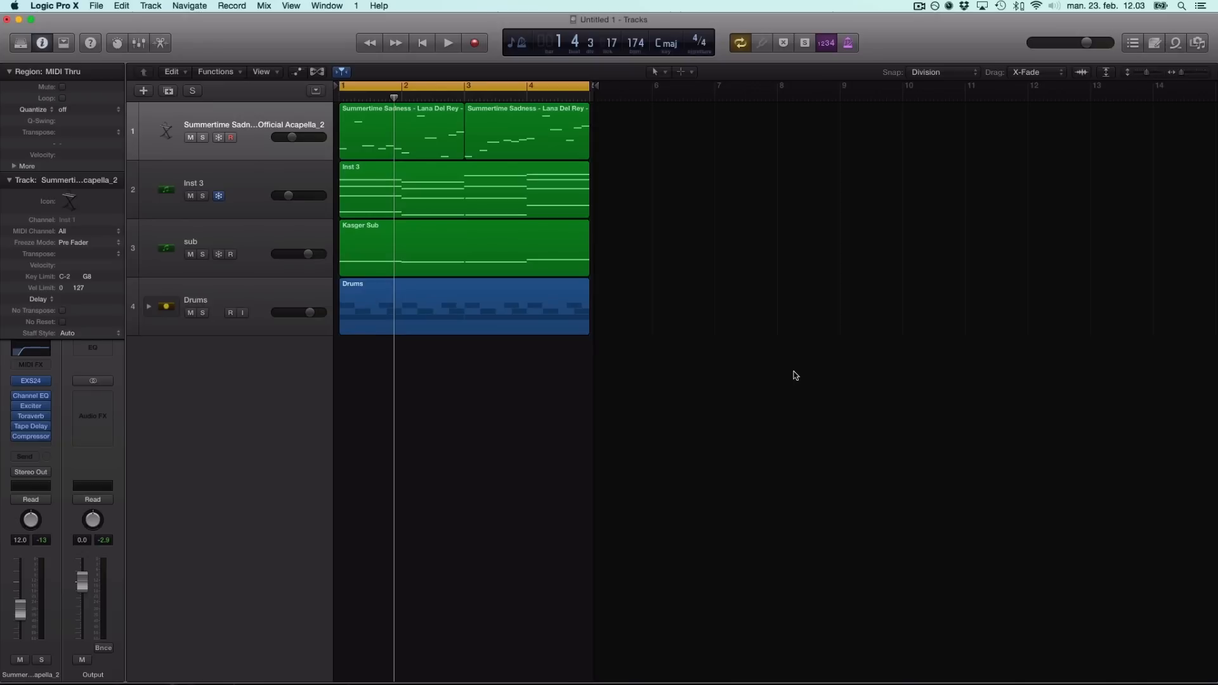
Play the melody, Inst 3, sub and Drums arrangement from bar 1, then stop it.
key("space")
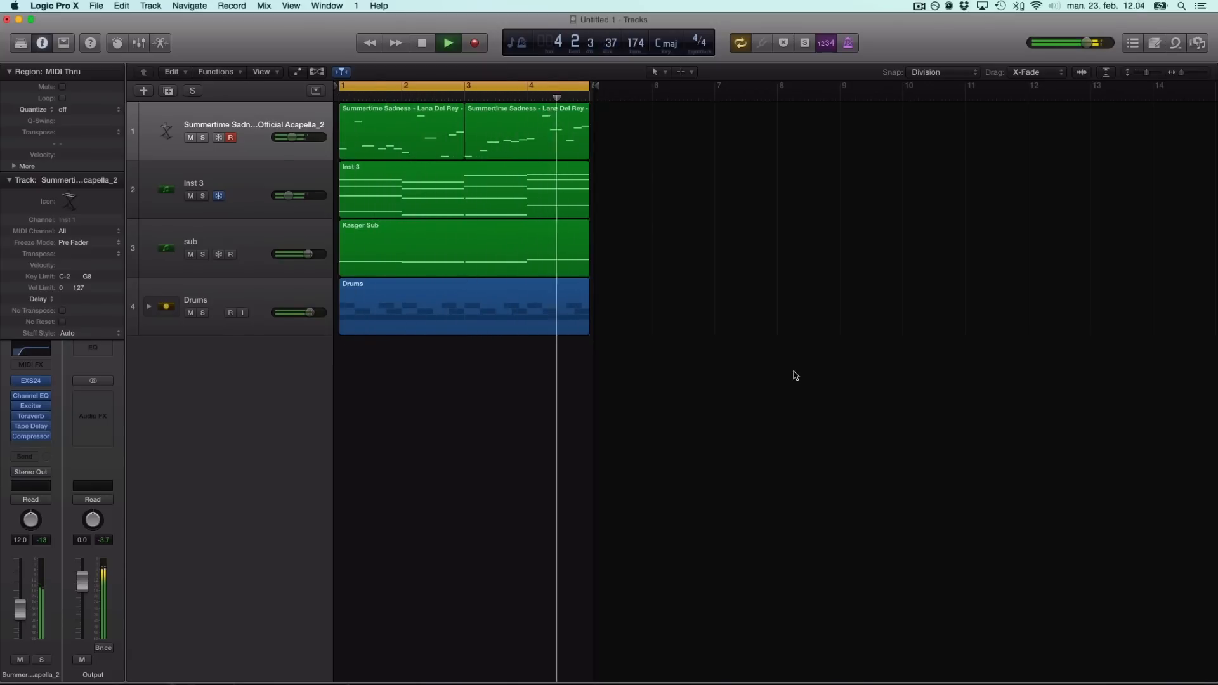
key("space")
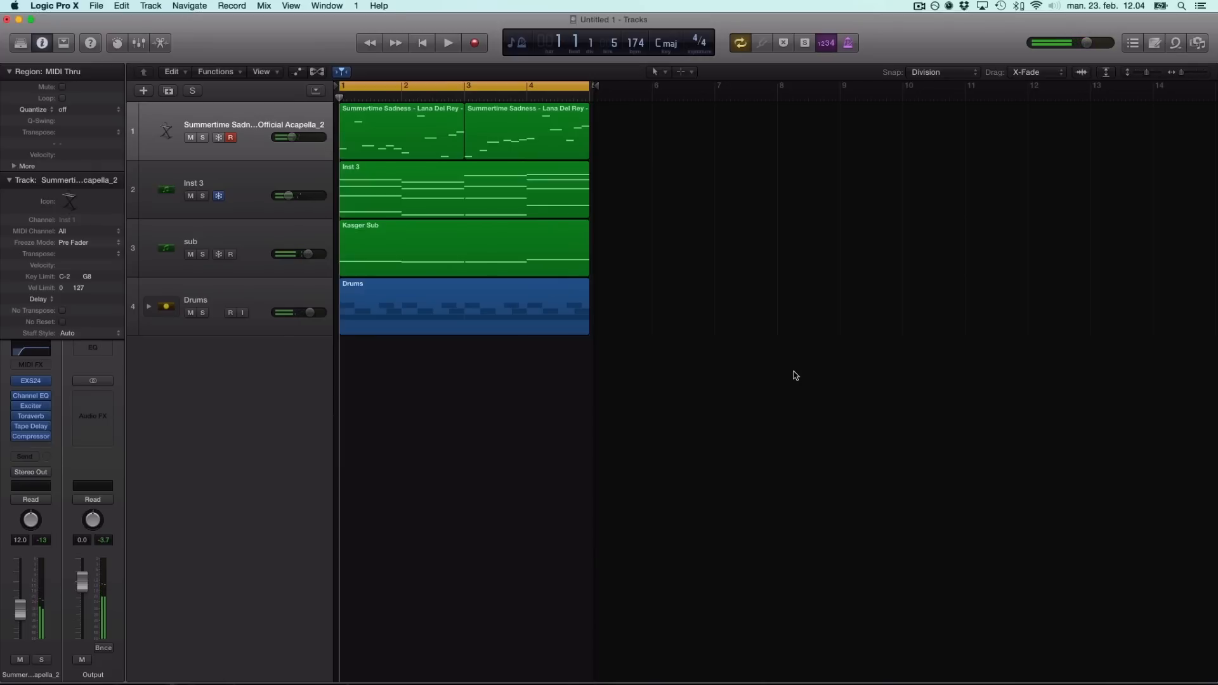